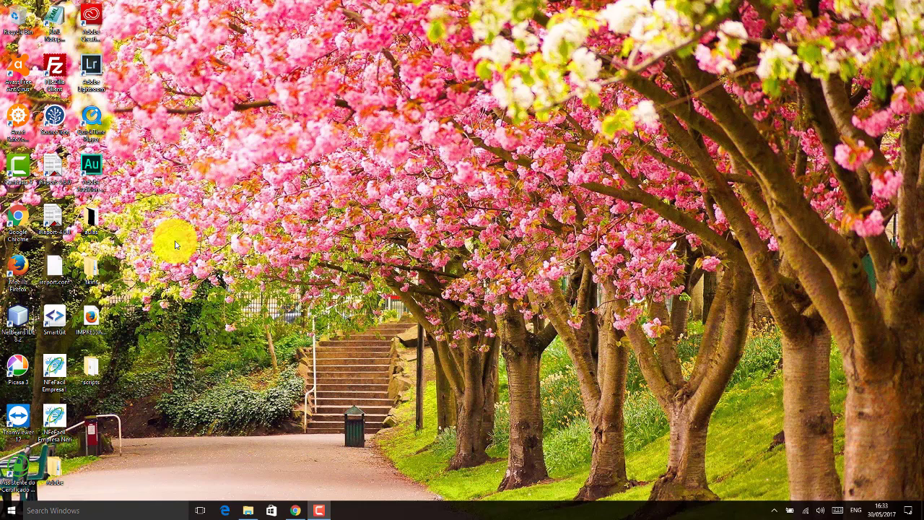
pyautogui.moveTo(86, 4); pyautogui.dragTo(29, 83)
pyautogui.moveTo(149, 130); pyautogui.dragTo(17, 190)
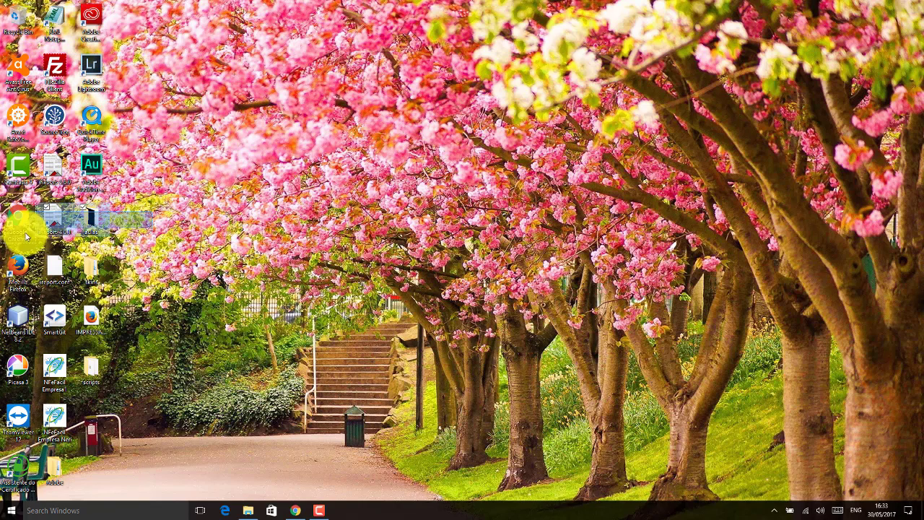
pyautogui.moveTo(74, 256); pyautogui.dragTo(2, 383)
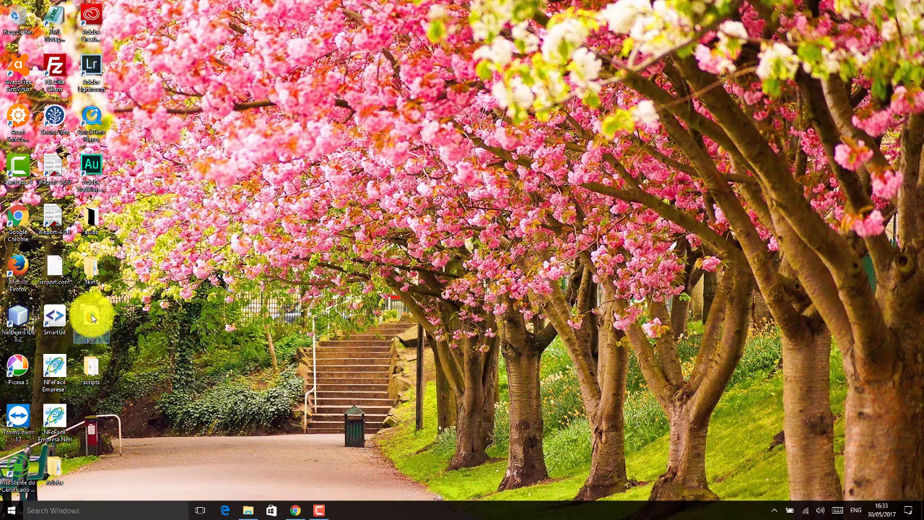
pyautogui.click(62, 365)
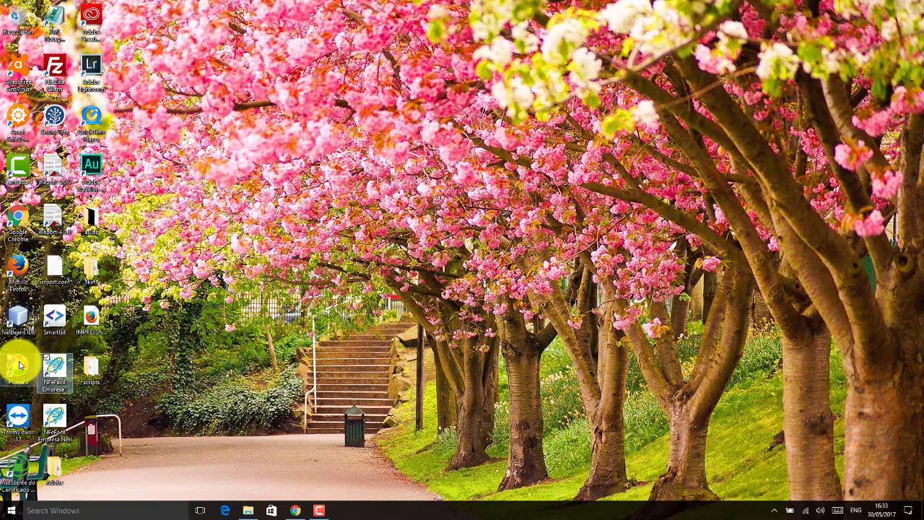
pyautogui.click(61, 321)
pyautogui.click(91, 259)
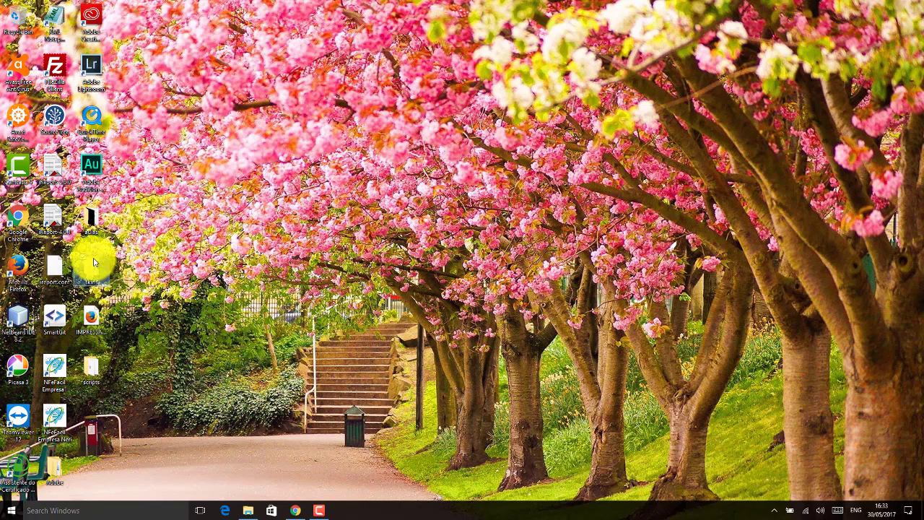
pyautogui.click(50, 269)
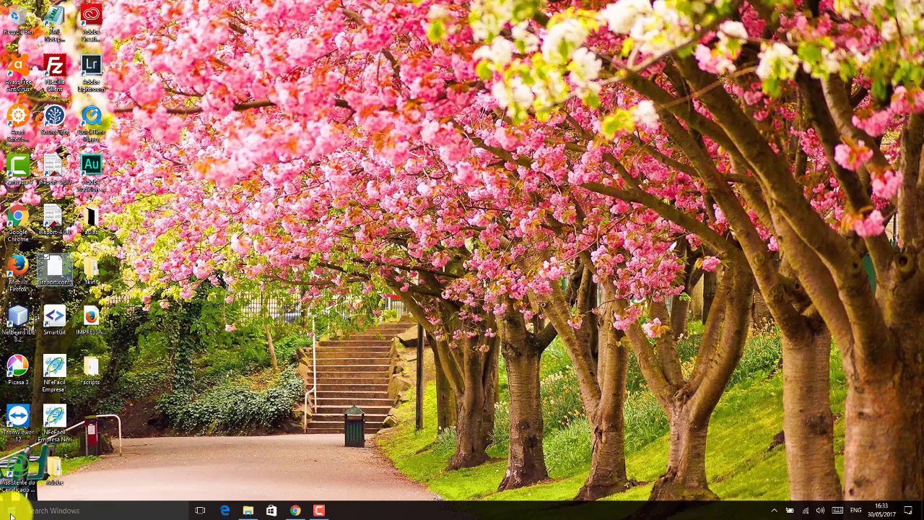
pyautogui.click(11, 511)
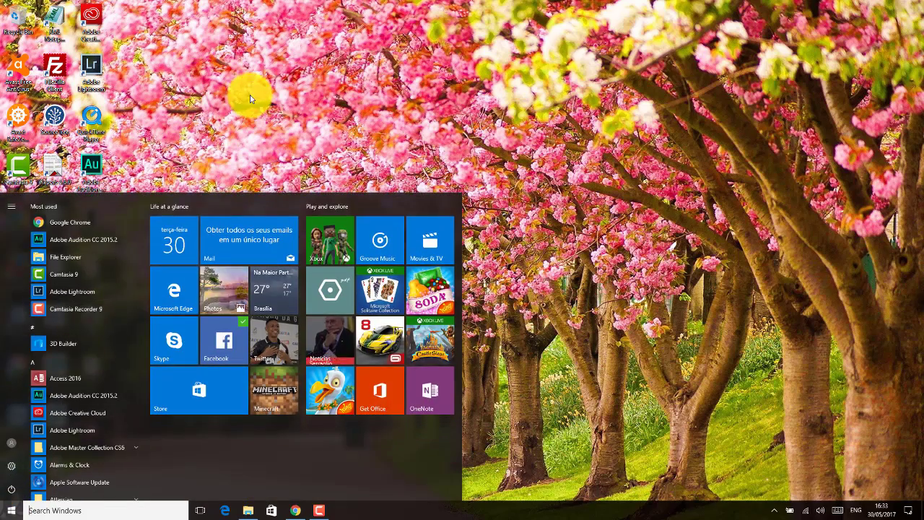
pyautogui.click(231, 79)
pyautogui.click(11, 510)
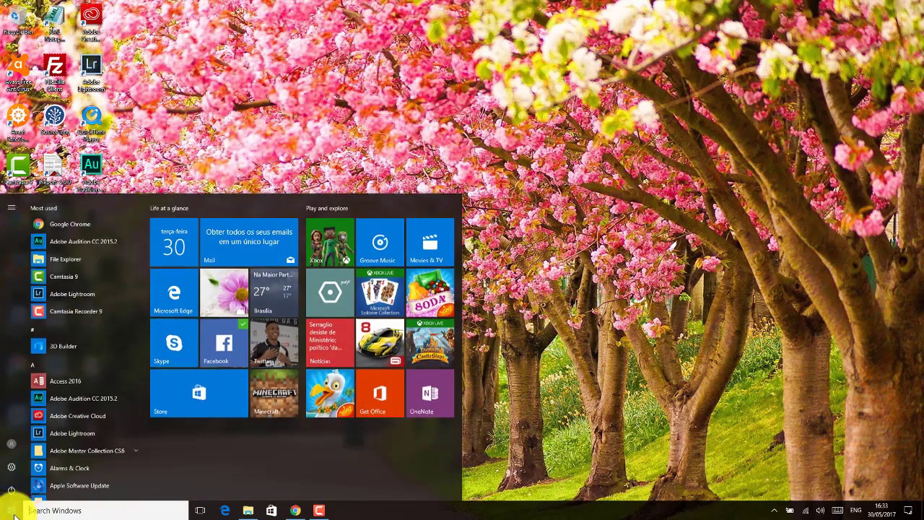
pyautogui.click(14, 513)
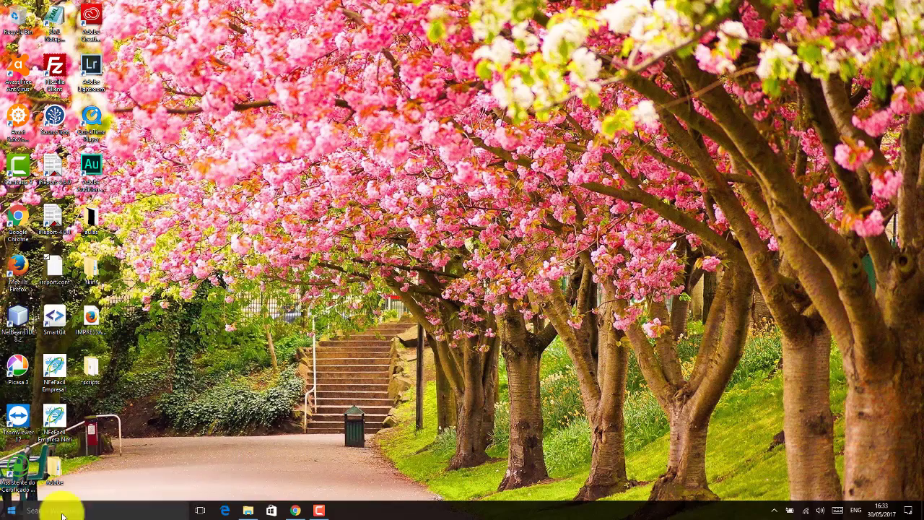
# View the contents of the Documents folder in File Explorer and close the window
pyautogui.click(249, 511)
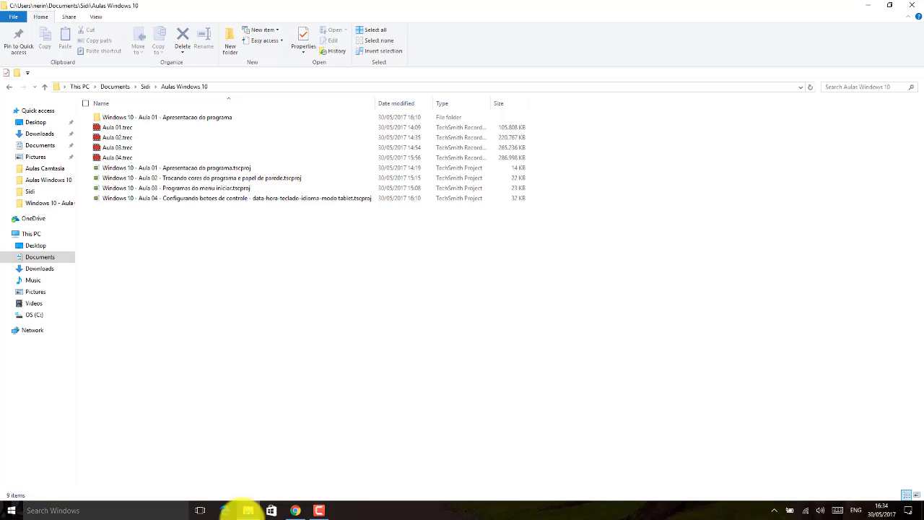
pyautogui.click(47, 145)
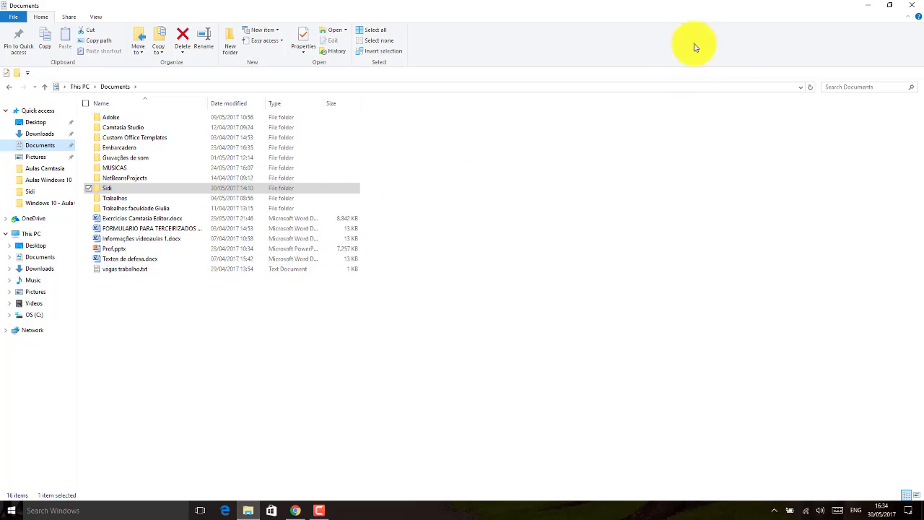
pyautogui.click(913, 9)
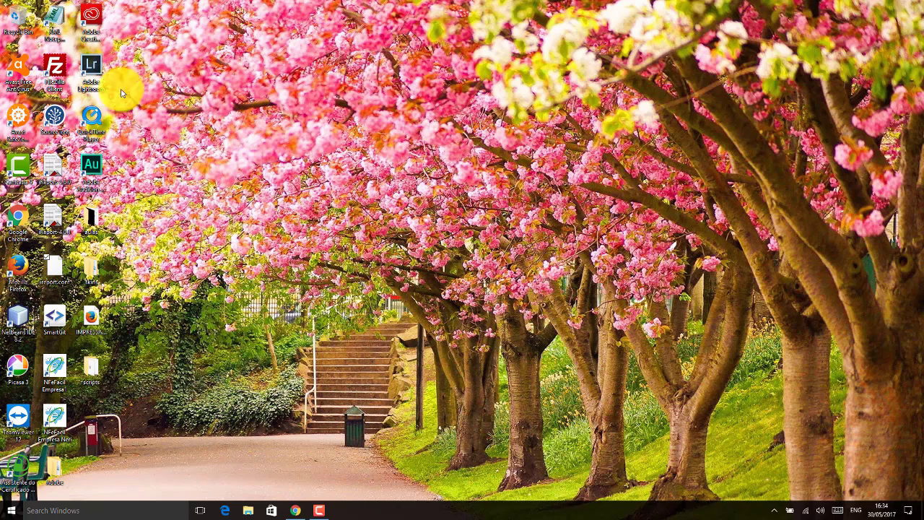
pyautogui.moveTo(130, 18); pyautogui.dragTo(2, 483)
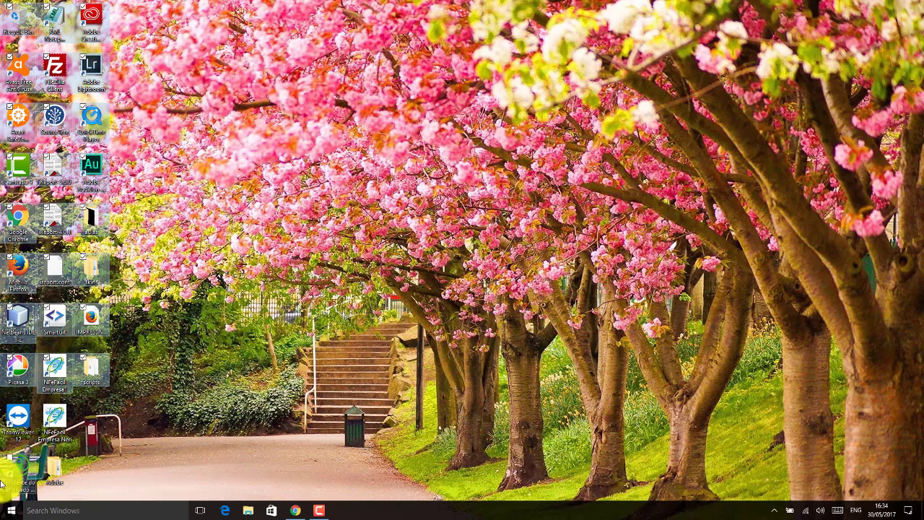
pyautogui.click(8, 511)
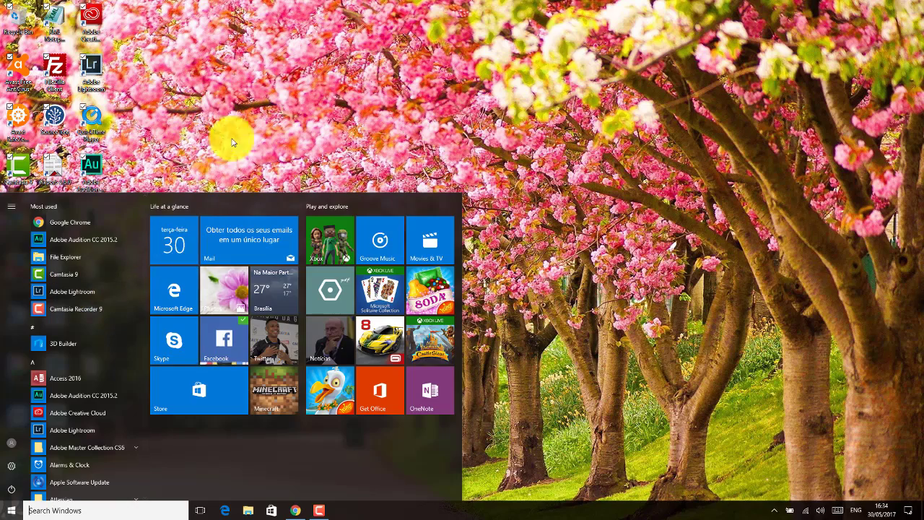
pyautogui.click(244, 114)
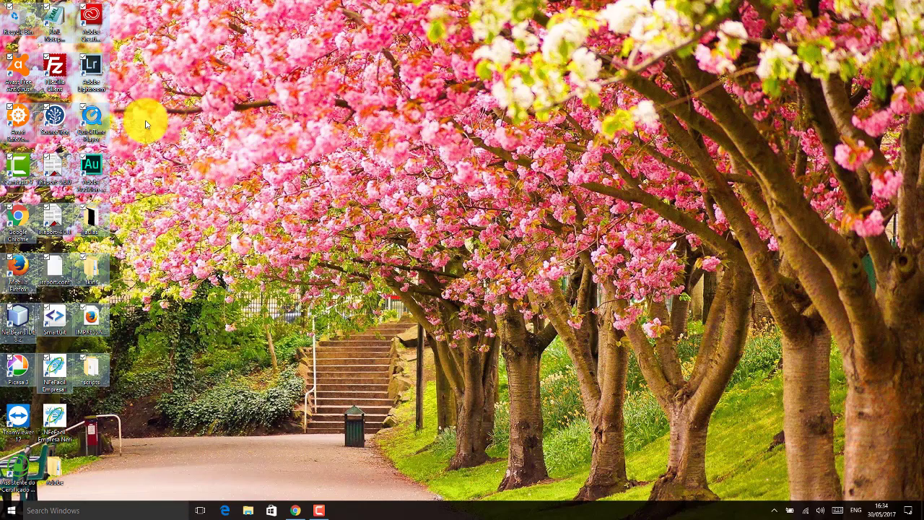
pyautogui.click(162, 196)
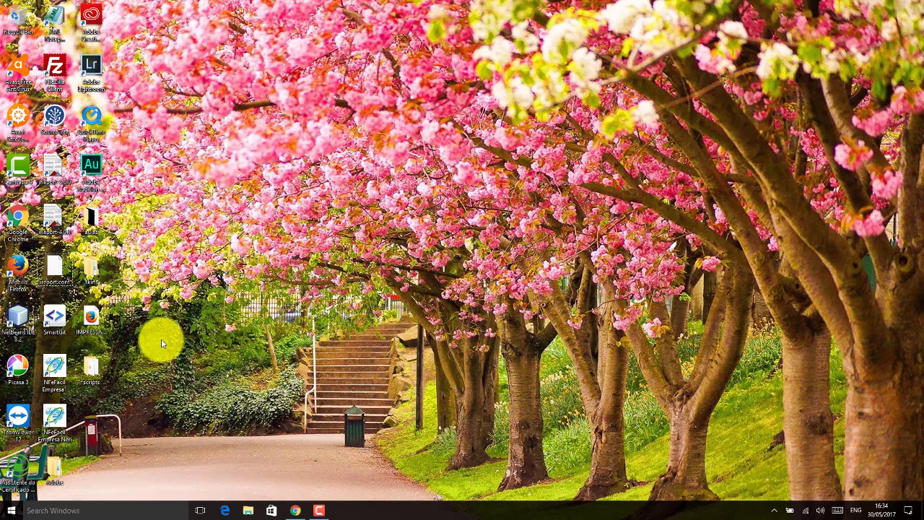
pyautogui.click(9, 512)
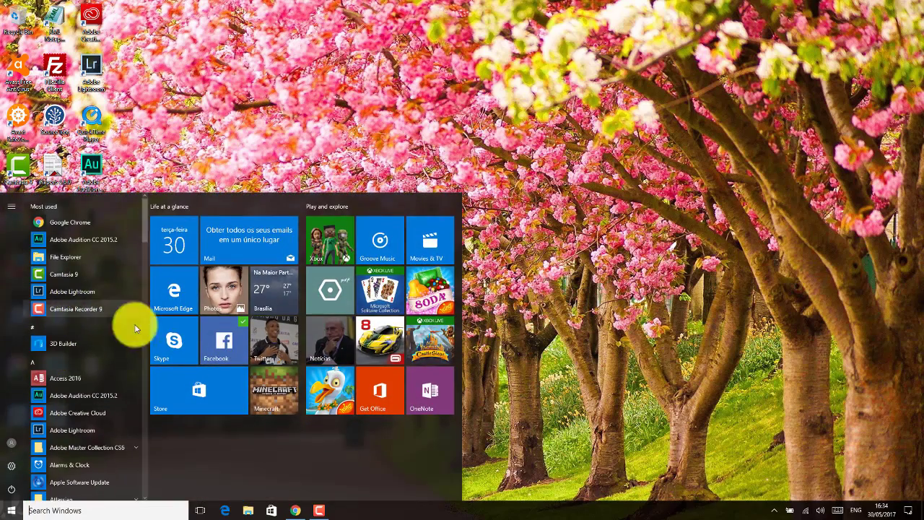
pyautogui.click(258, 148)
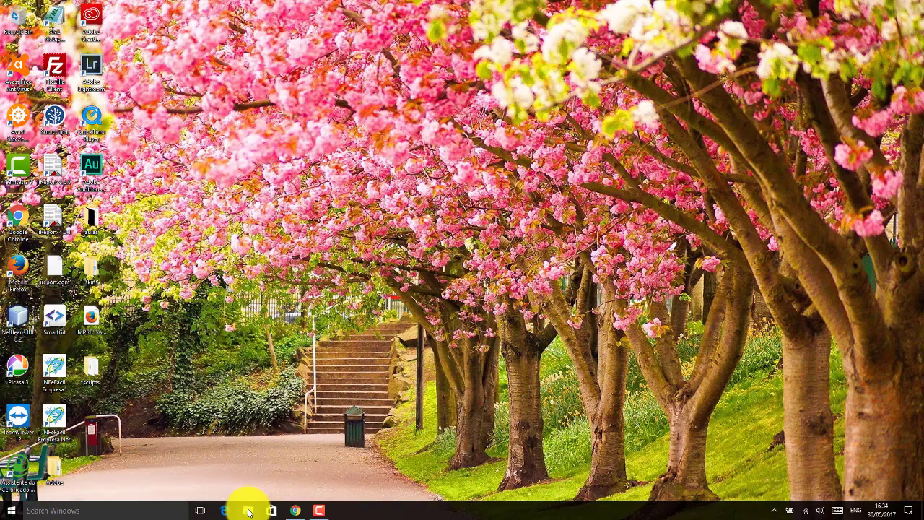
# Browse the educação folder inside Pictures > FOTOS DIVERSAS in File Explorer and close the window
pyautogui.click(248, 510)
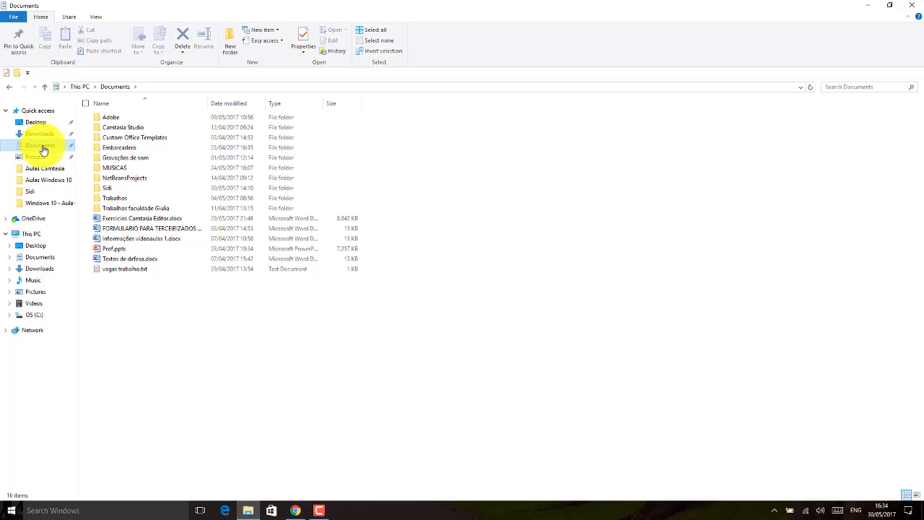
pyautogui.click(42, 158)
pyautogui.doubleClick(113, 134)
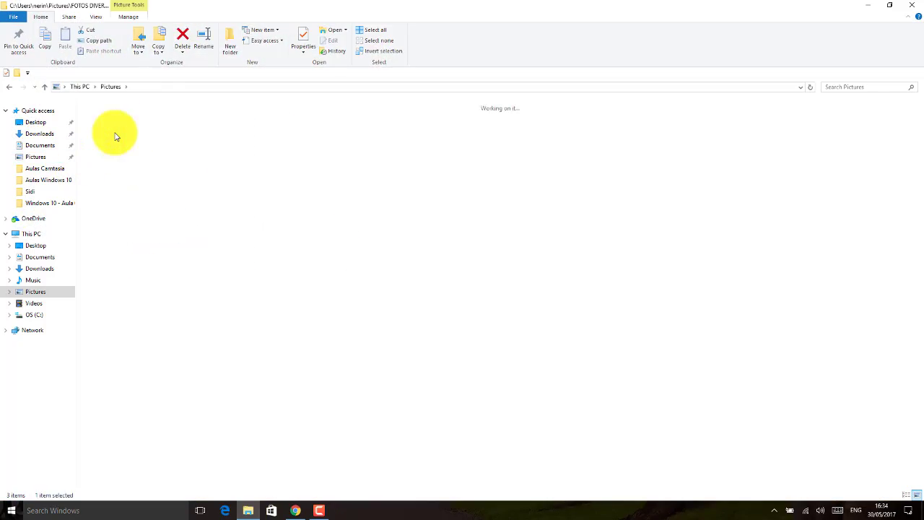
pyautogui.doubleClick(420, 124)
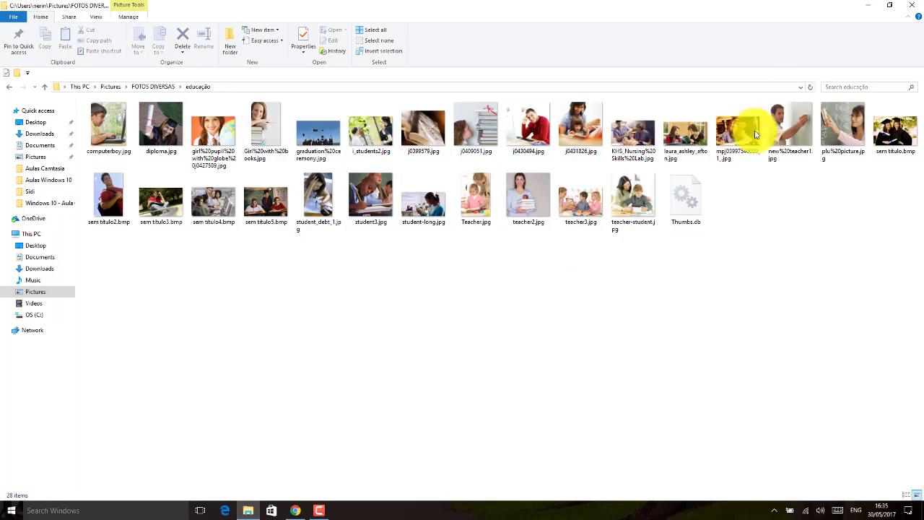
pyautogui.click(916, 4)
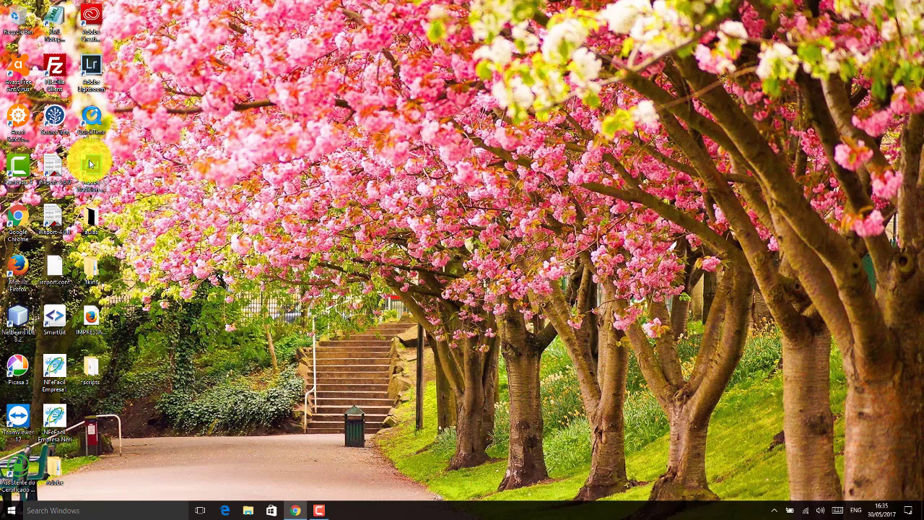
# Create a Camtasia 9 shortcut on the desktop from the Start menu and remove it again
pyautogui.click(11, 512)
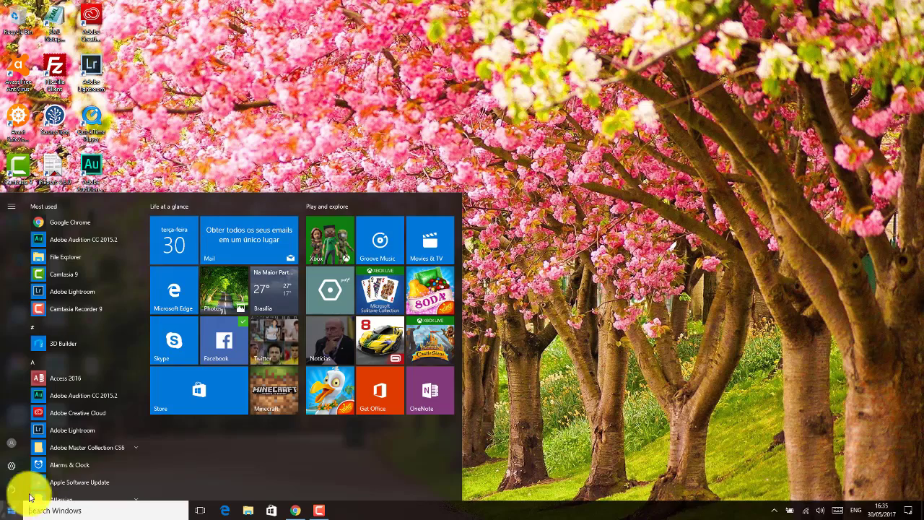
pyautogui.click(161, 161)
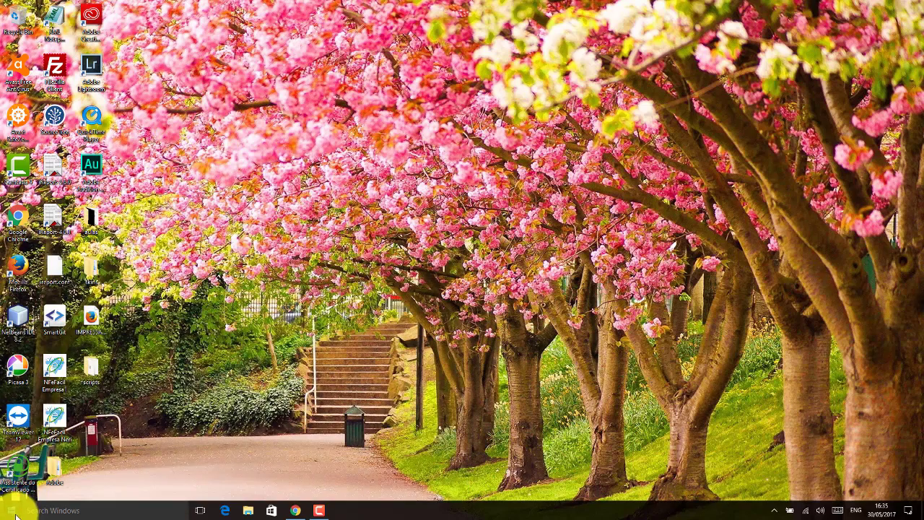
pyautogui.click(13, 513)
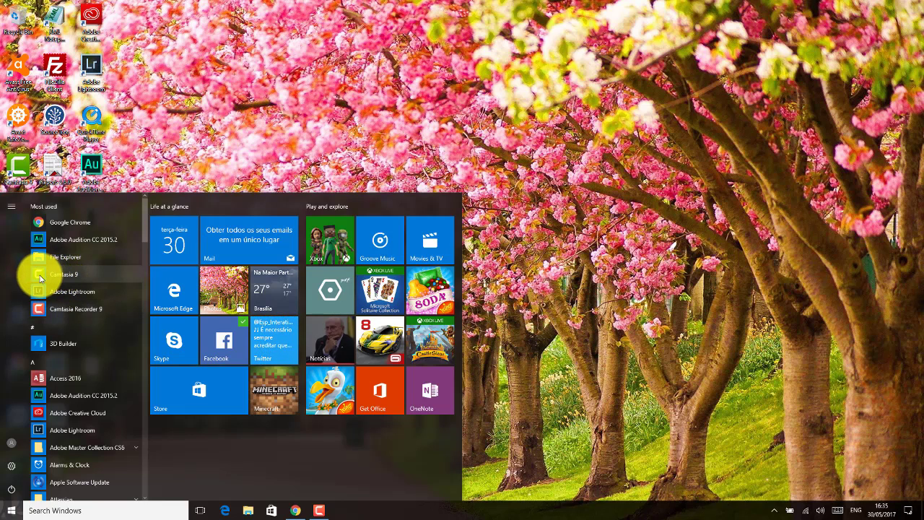
pyautogui.moveTo(40, 278); pyautogui.dragTo(152, 83)
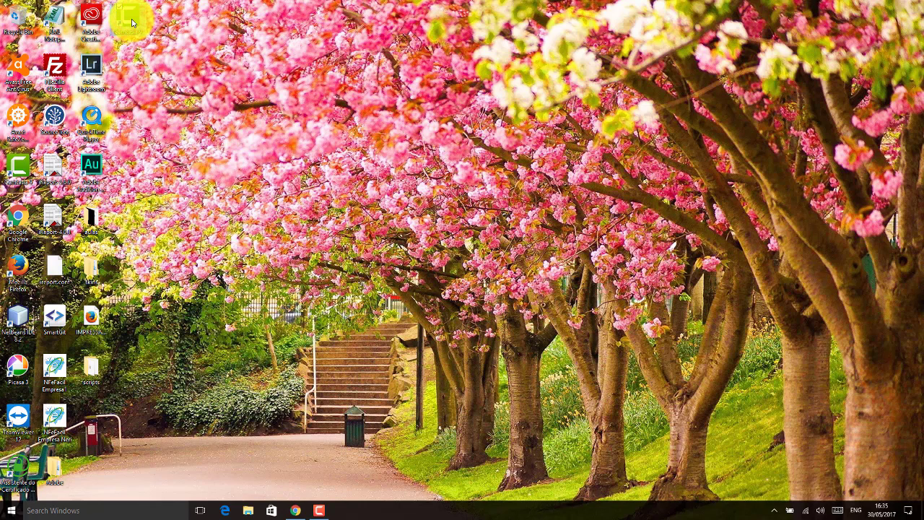
pyautogui.moveTo(132, 23); pyautogui.dragTo(59, 24)
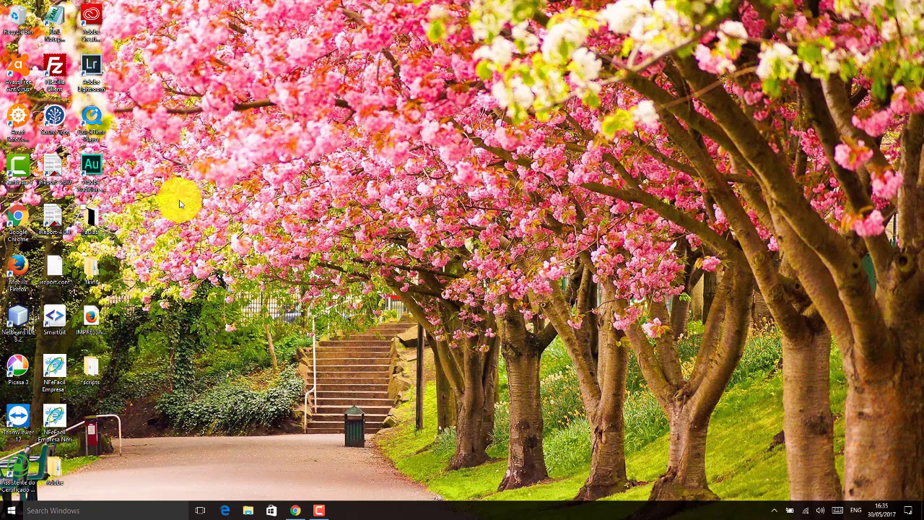
# Place a Camtasia 9 shortcut from the Start menu's most used programs on the desktop, beside the existing icon columns
pyautogui.click(12, 510)
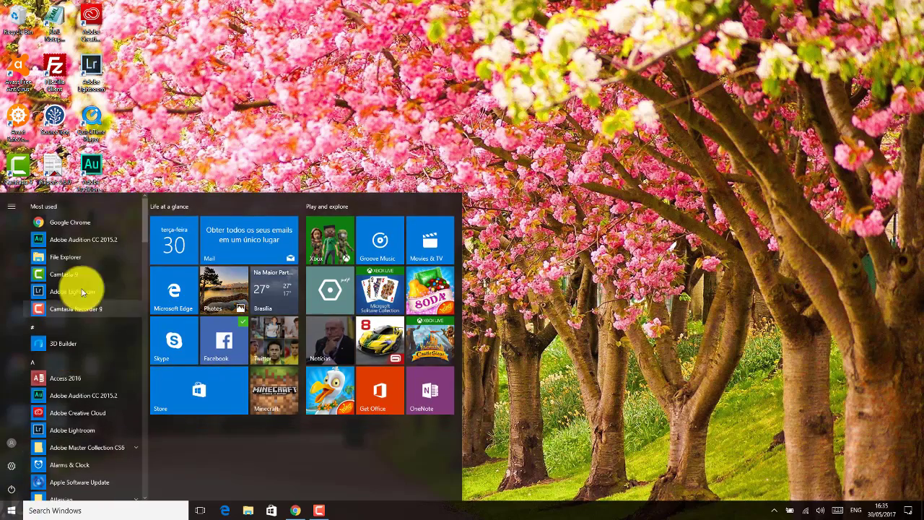
pyautogui.moveTo(63, 274); pyautogui.dragTo(154, 51)
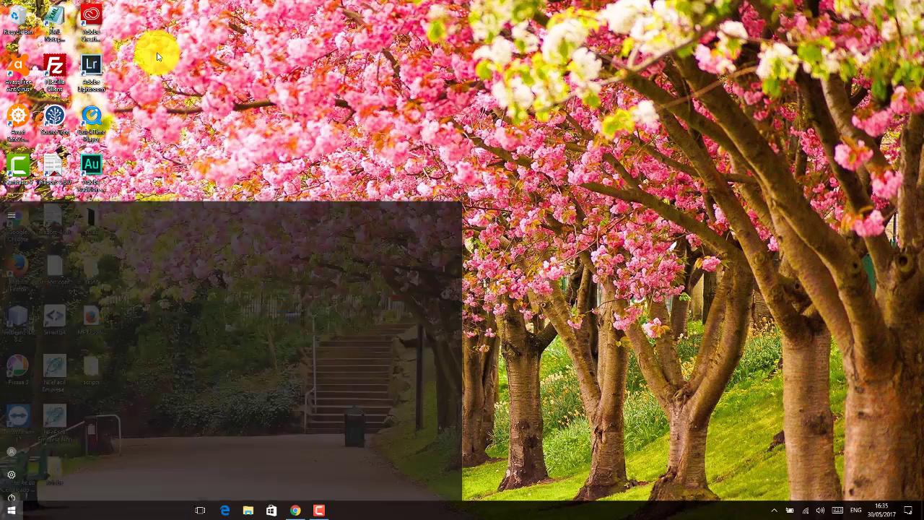
# Pin Adobe After Effects CS6 from the Start menu's Adobe Master Collection CS6 folder to the taskbar
pyautogui.click(12, 511)
pyautogui.scroll(-3, 140, 307)
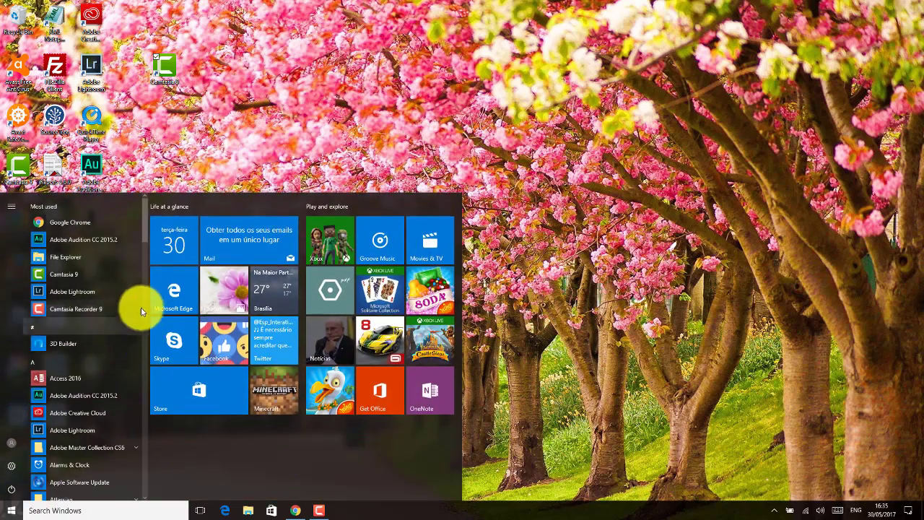
pyautogui.scroll(5, 143, 260)
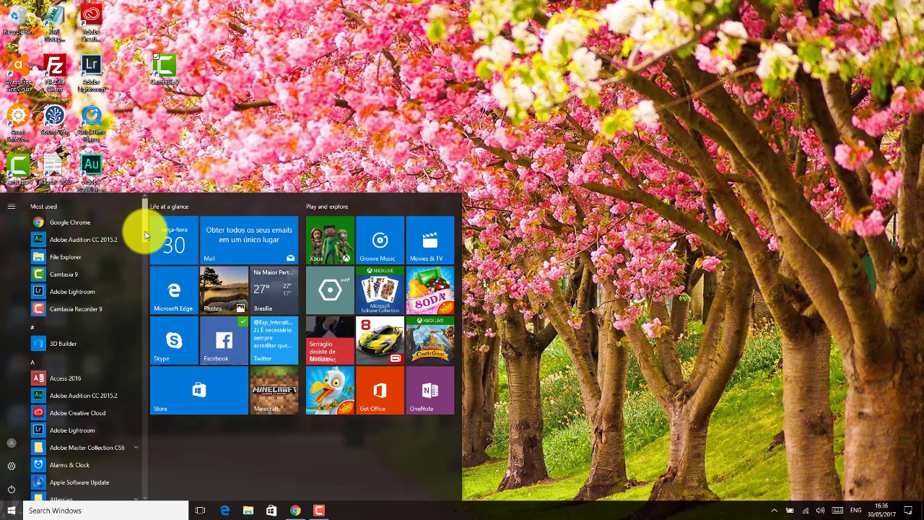
pyautogui.scroll(-5, 141, 242)
pyautogui.click(131, 377)
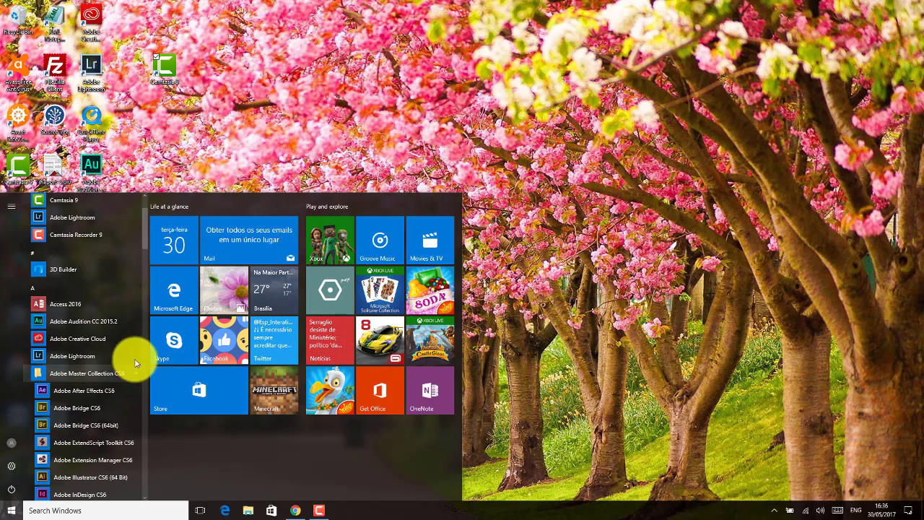
pyautogui.rightClick(100, 393)
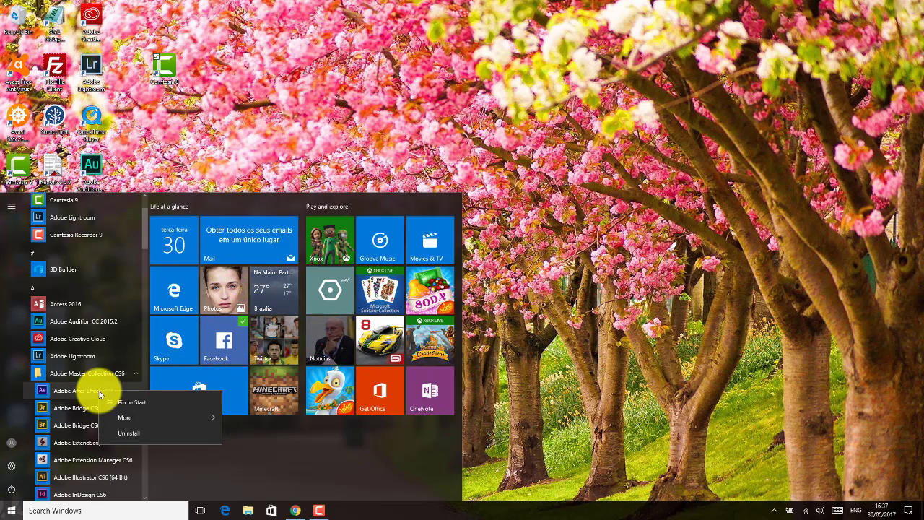
pyautogui.moveTo(137, 419)
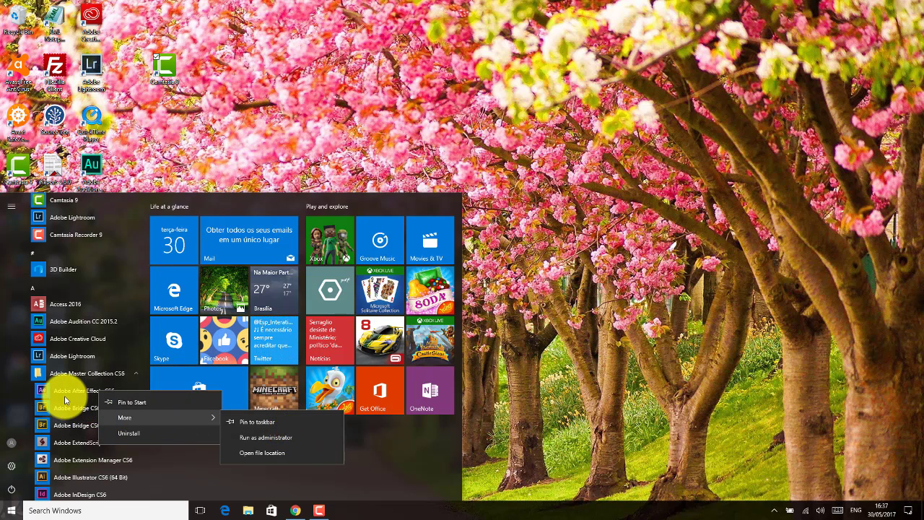
pyautogui.press('Escape')
pyautogui.press('Escape')
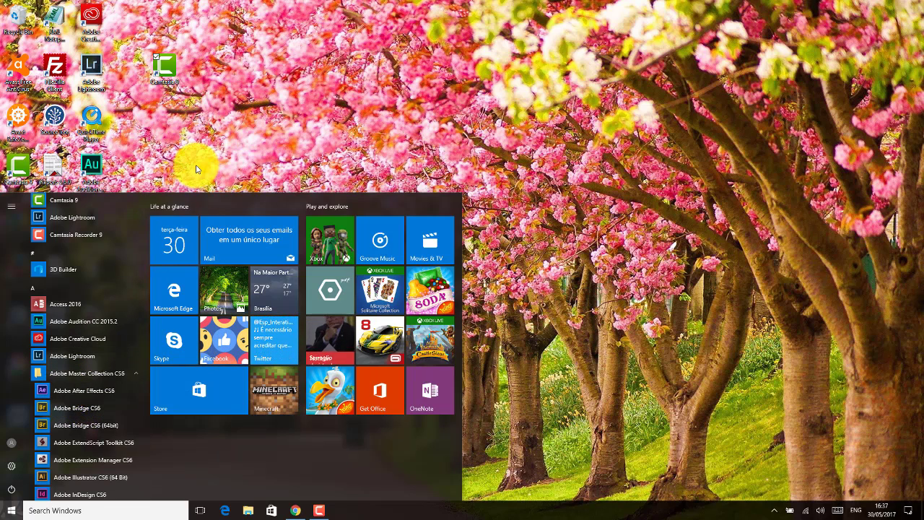
pyautogui.moveTo(99, 388); pyautogui.dragTo(344, 514)
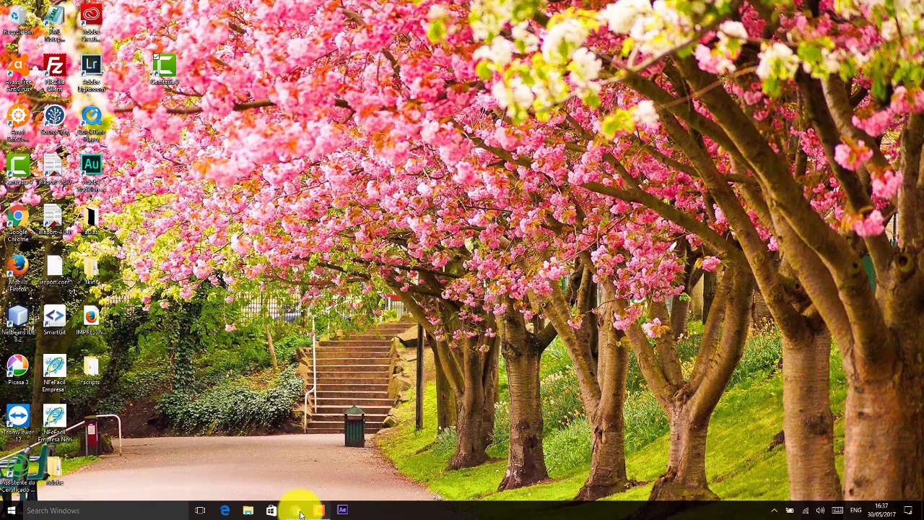
# Place an Adobe After Effects CS6 shortcut from the Start menu's Adobe Master Collection CS6 folder on the desktop beside Adobe Audition
pyautogui.click(9, 512)
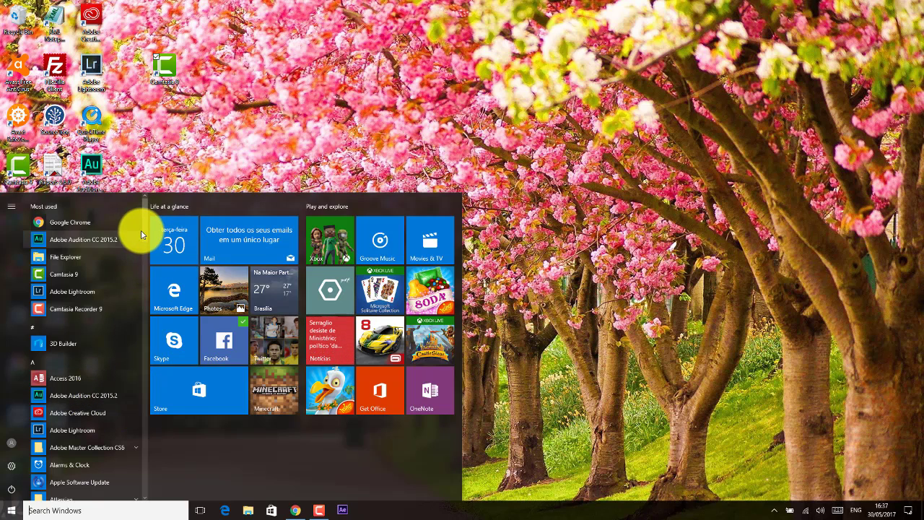
pyautogui.click(114, 445)
pyautogui.moveTo(97, 468); pyautogui.dragTo(137, 189)
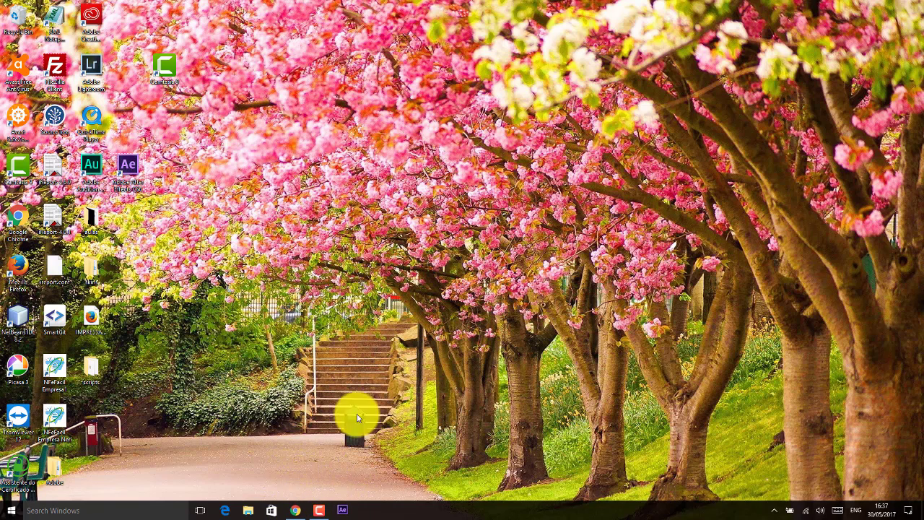
# Open File Explorer and Microsoft Edge from the taskbar and hide both windows at once by showing the desktop
pyautogui.click(247, 510)
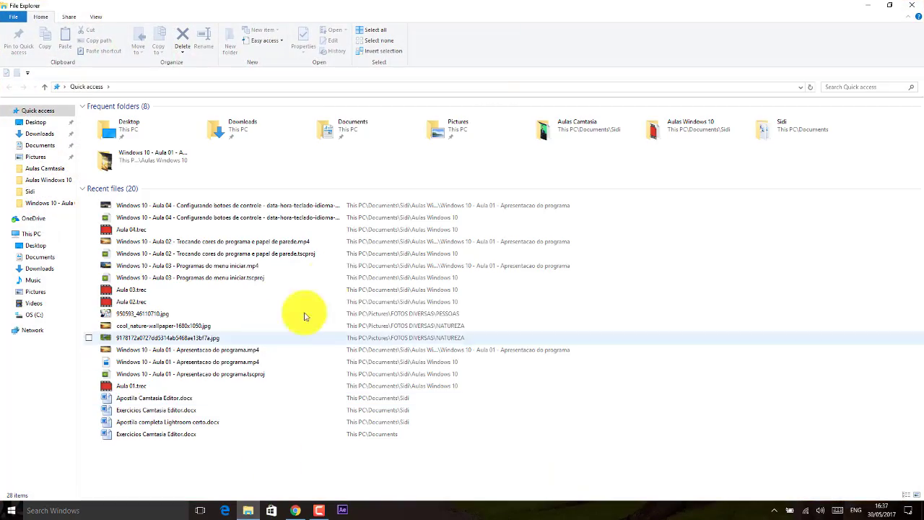
pyautogui.click(226, 512)
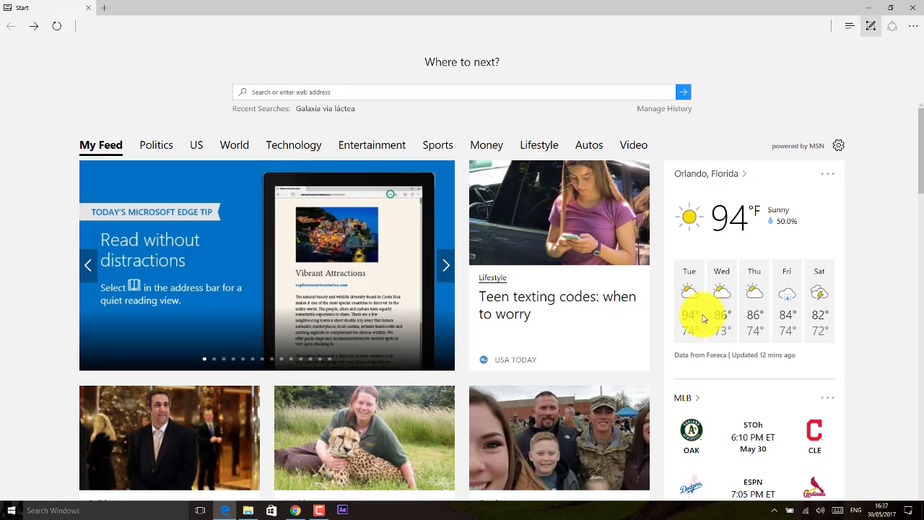
pyautogui.rightClick(608, 510)
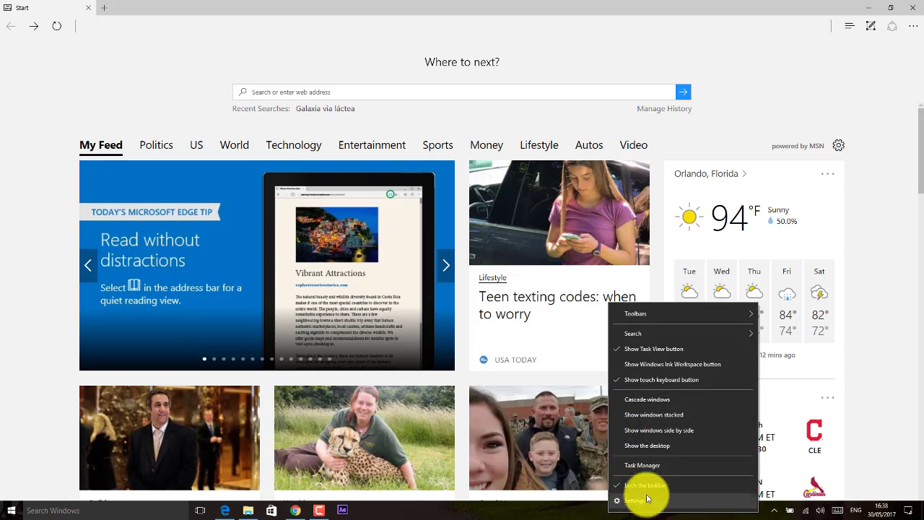
pyautogui.click(647, 446)
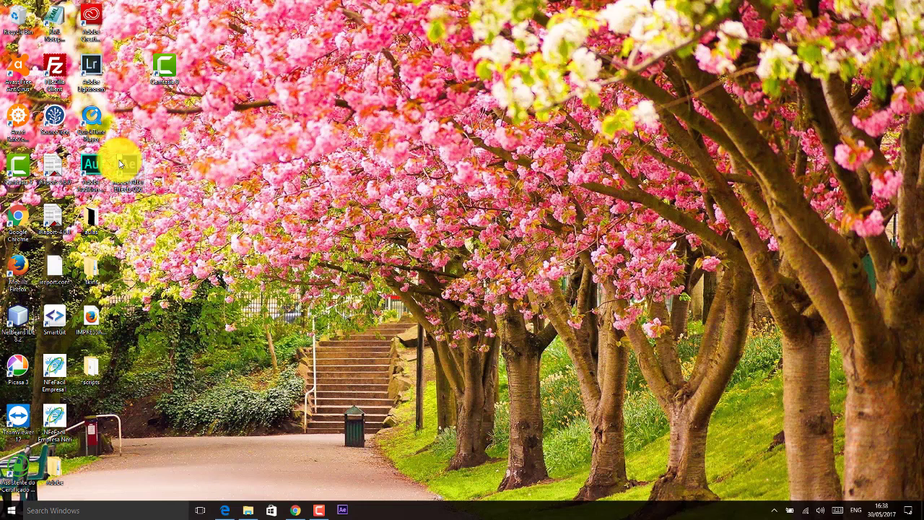
# Bring the File Explorer and Microsoft Edge windows back up and minimize each one individually
pyautogui.click(248, 510)
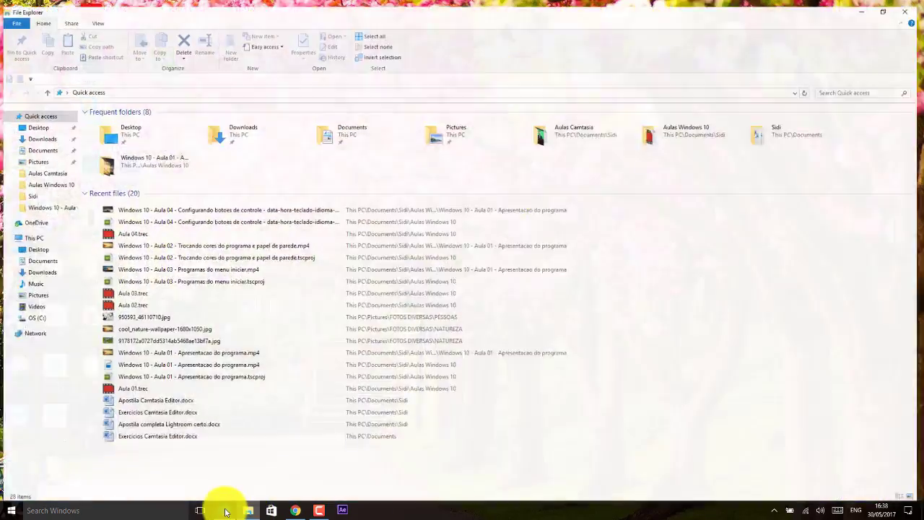
pyautogui.click(224, 510)
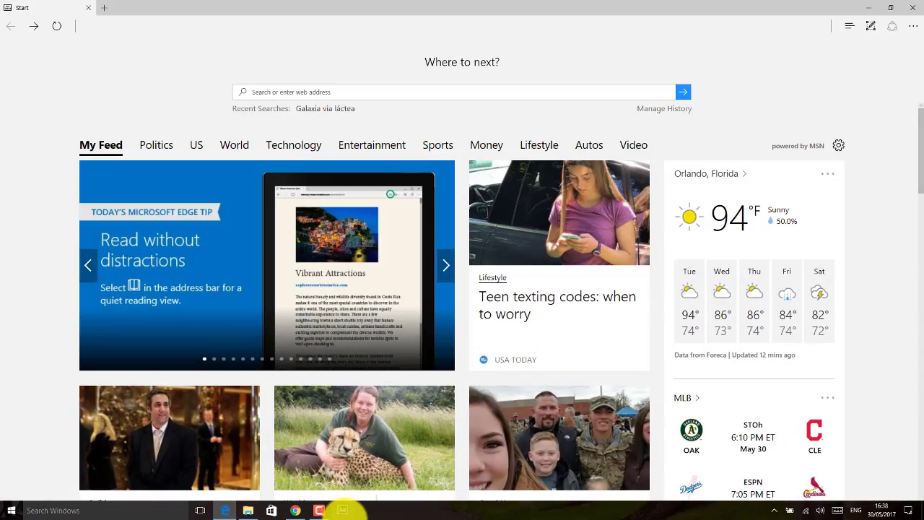
pyautogui.click(866, 7)
pyautogui.click(866, 8)
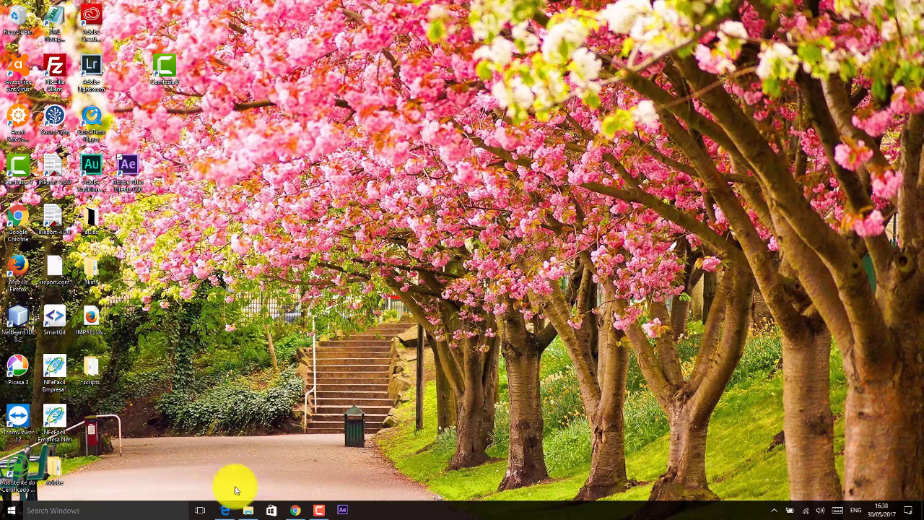
# Send a desktop shortcut of the FORMULARIO PARA TERCEIRIZADOS Word document from the Documents folder, close the window and select the shortcut
pyautogui.click(252, 513)
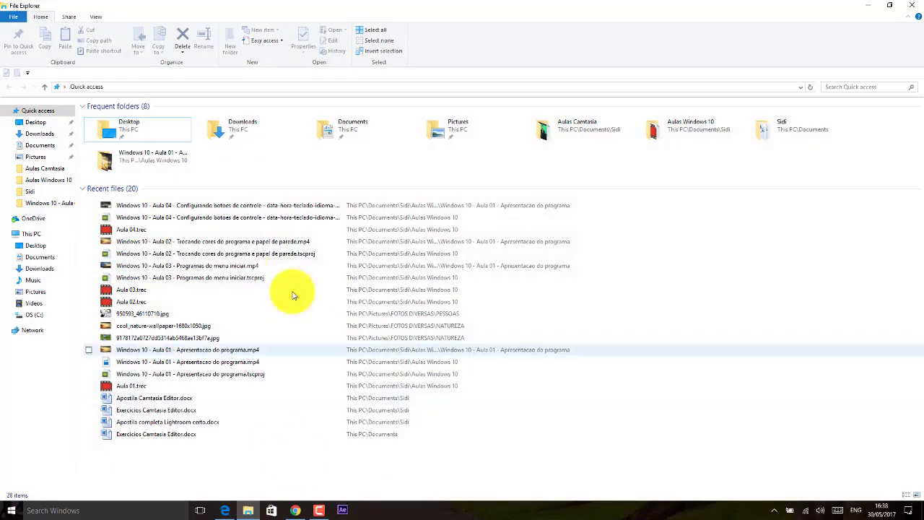
pyautogui.click(43, 146)
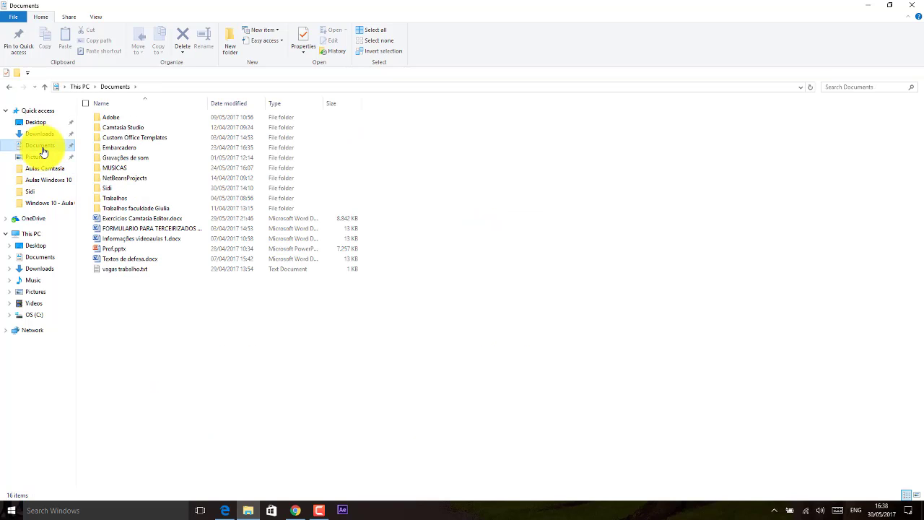
pyautogui.click(158, 229)
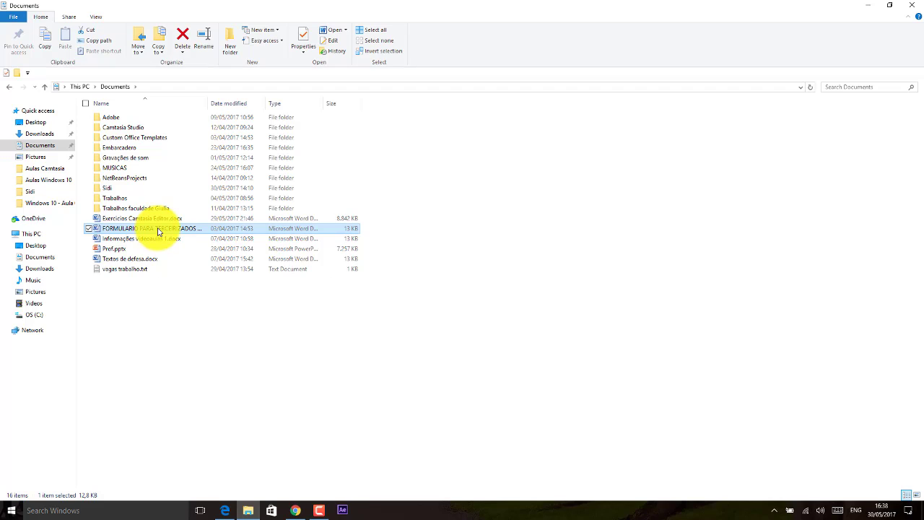
pyautogui.rightClick(158, 231)
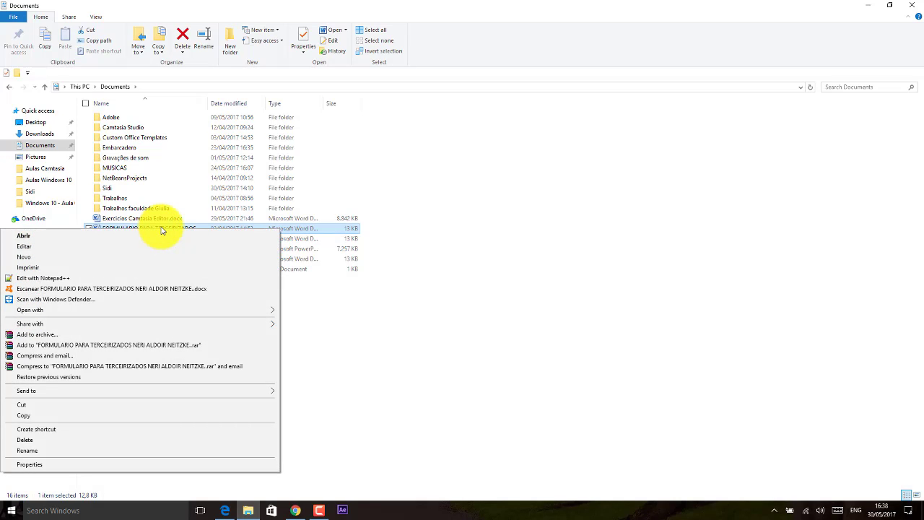
pyautogui.moveTo(197, 390)
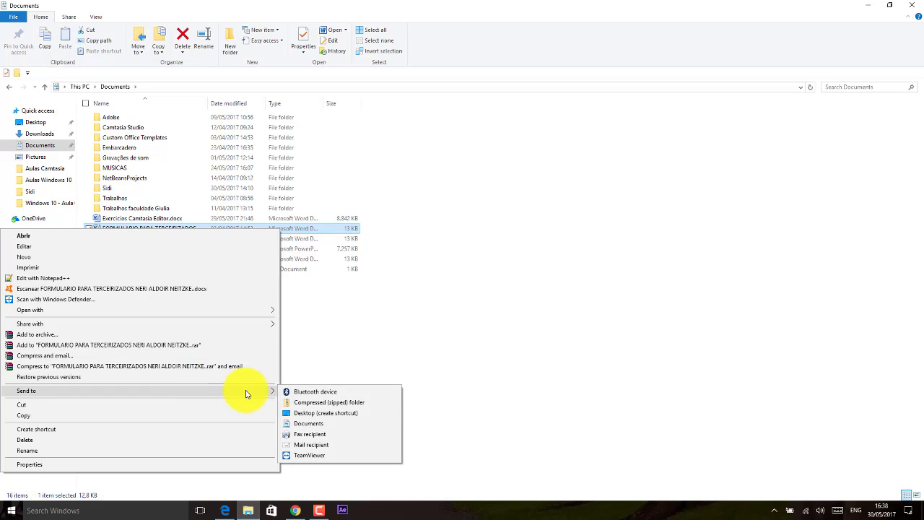
pyautogui.click(333, 418)
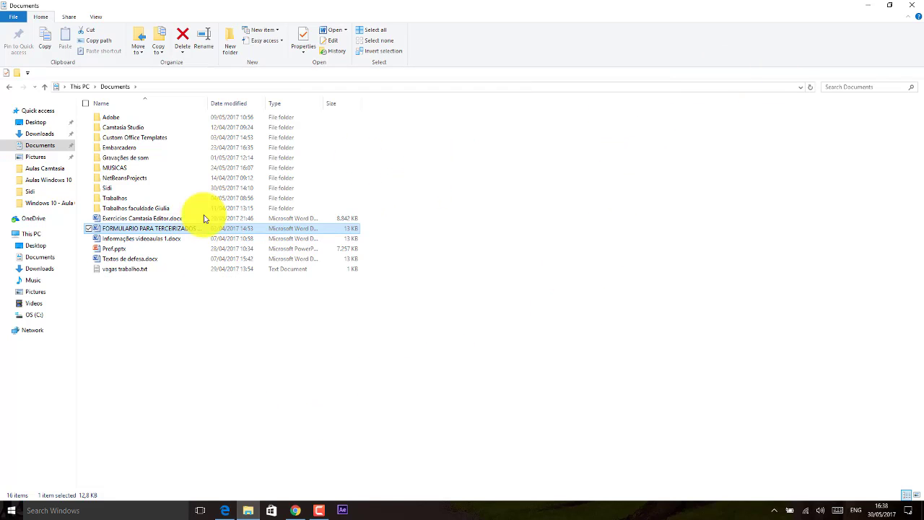
pyautogui.click(917, 4)
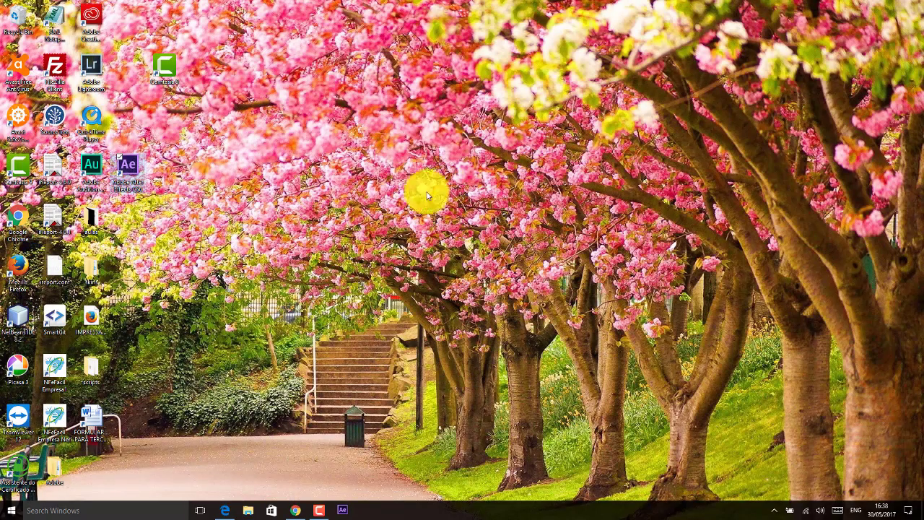
pyautogui.click(101, 414)
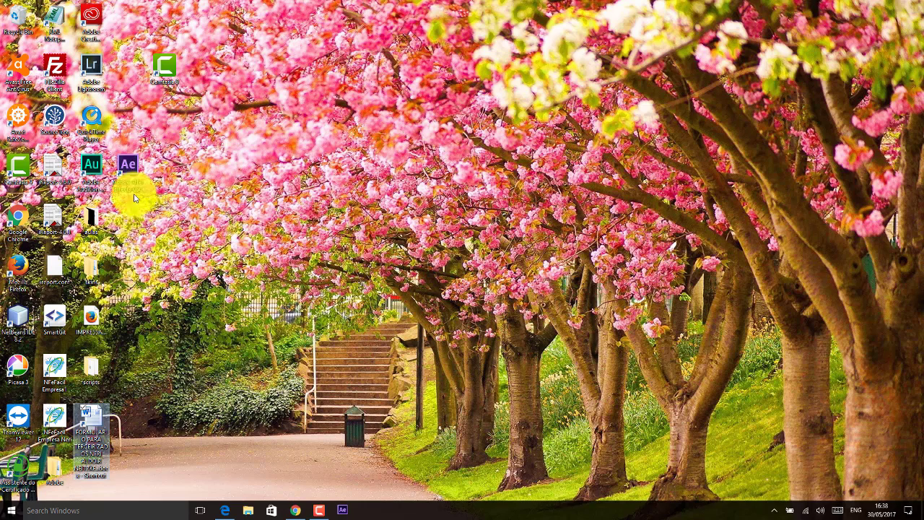
# Create a new folder named Programas in an empty area of the desktop
pyautogui.rightClick(203, 357)
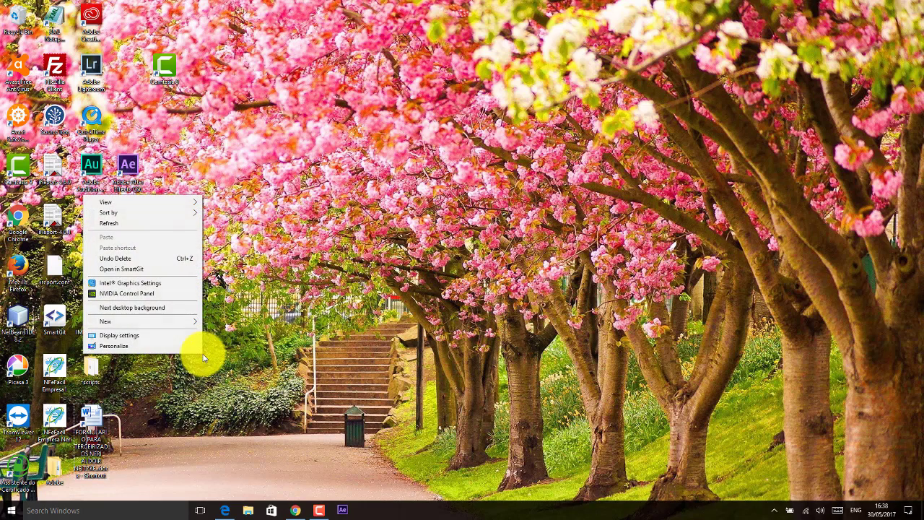
pyautogui.moveTo(159, 320)
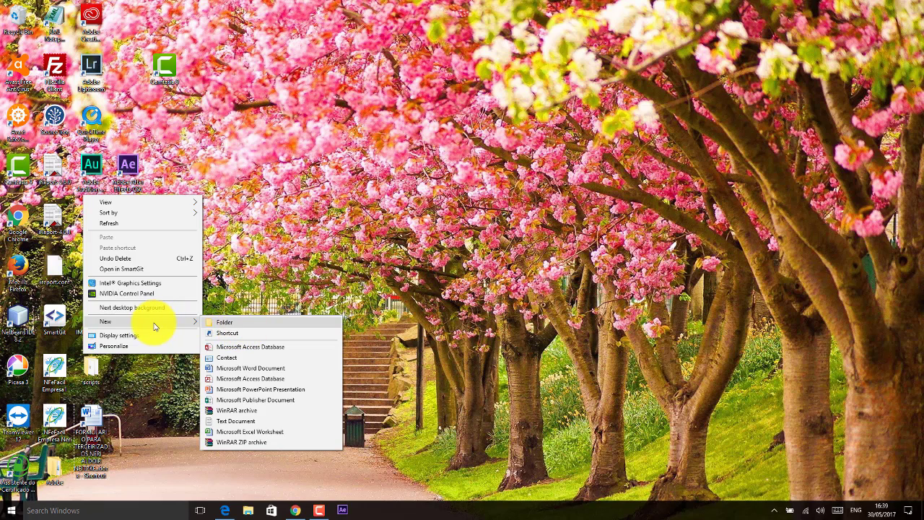
pyautogui.click(232, 321)
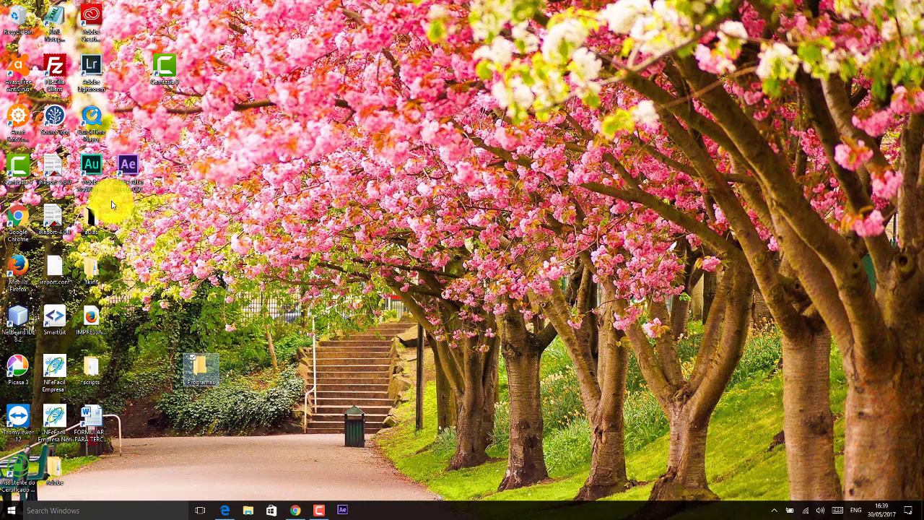
# Move the After Effects CS6, Audition, newly added Camtasia 9 and Lightroom desktop shortcuts into the Programas folder
pyautogui.moveTo(127, 167); pyautogui.dragTo(204, 363)
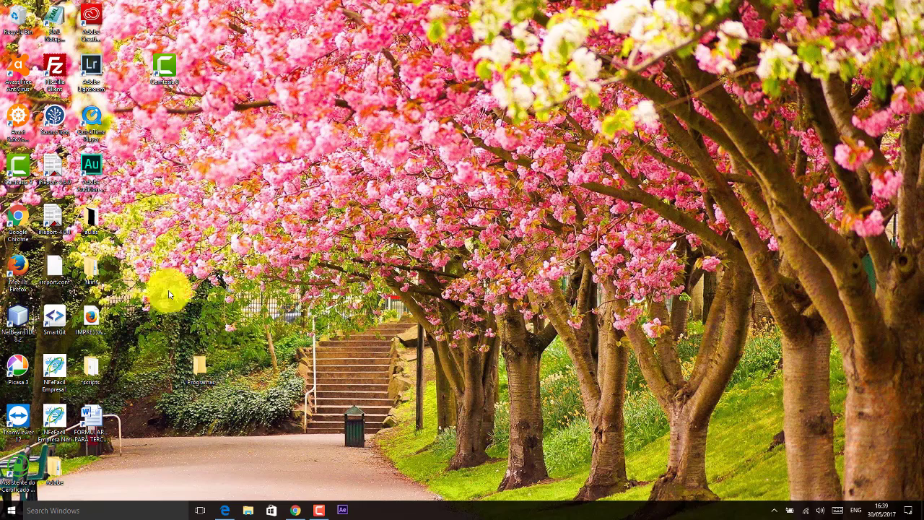
pyautogui.moveTo(94, 165); pyautogui.dragTo(207, 372)
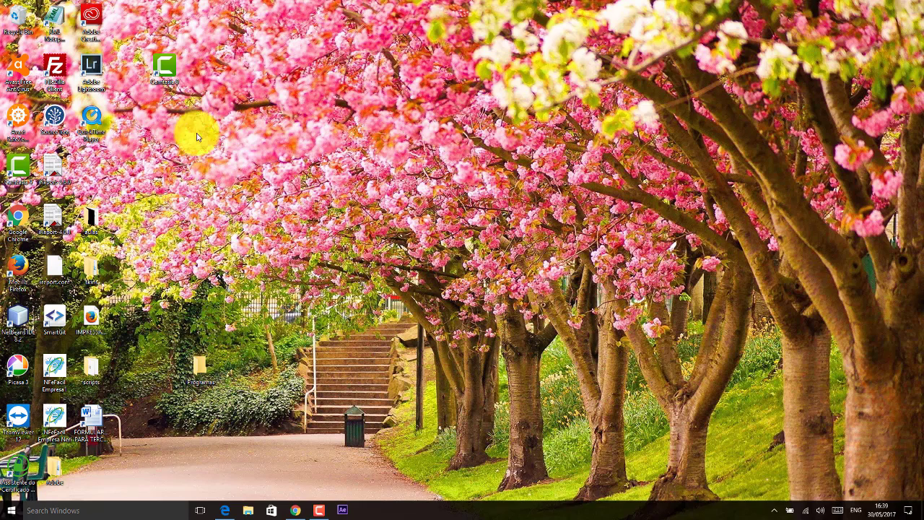
pyautogui.moveTo(166, 69); pyautogui.dragTo(201, 370)
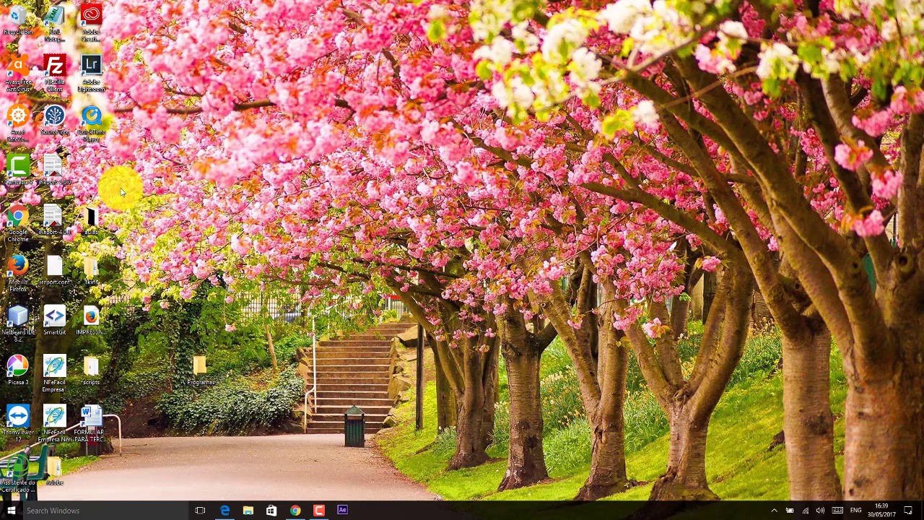
pyautogui.moveTo(94, 73); pyautogui.dragTo(199, 368)
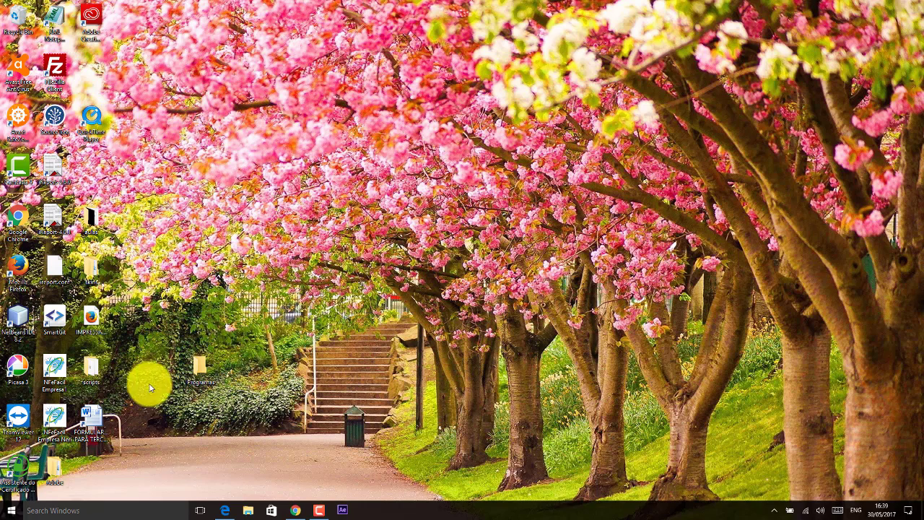
# Place the Programas folder below QuickTime Player and move the remaining Camtasia 9 shortcut into it, replacing the file in the destination
pyautogui.click(204, 365)
pyautogui.moveTo(96, 163); pyautogui.dragTo(94, 164)
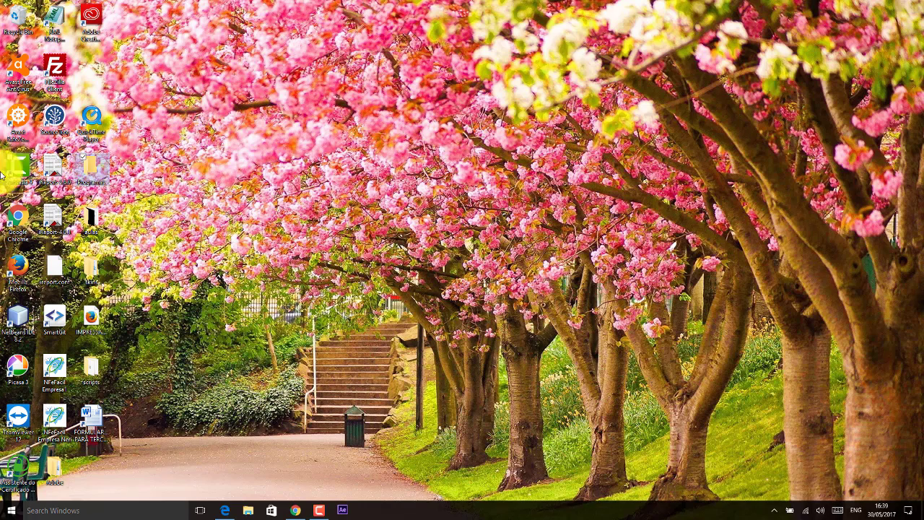
pyautogui.moveTo(27, 171); pyautogui.dragTo(93, 169)
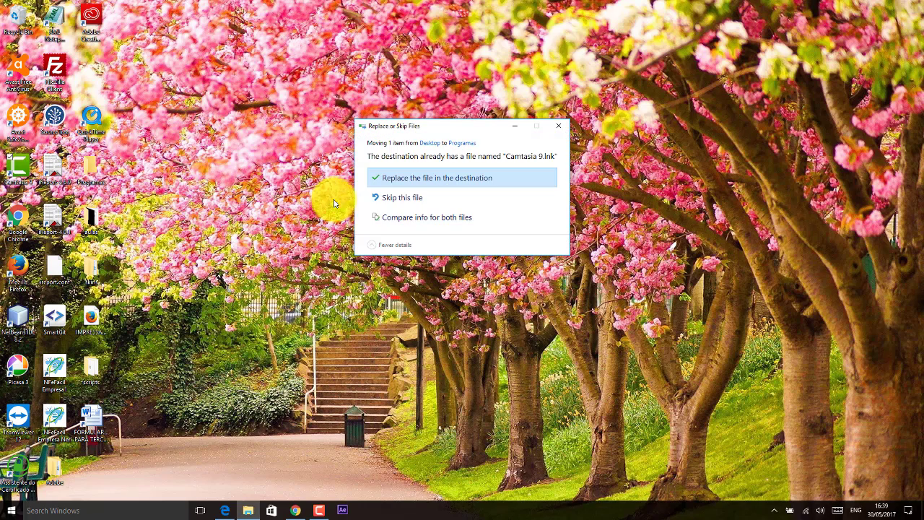
pyautogui.click(404, 180)
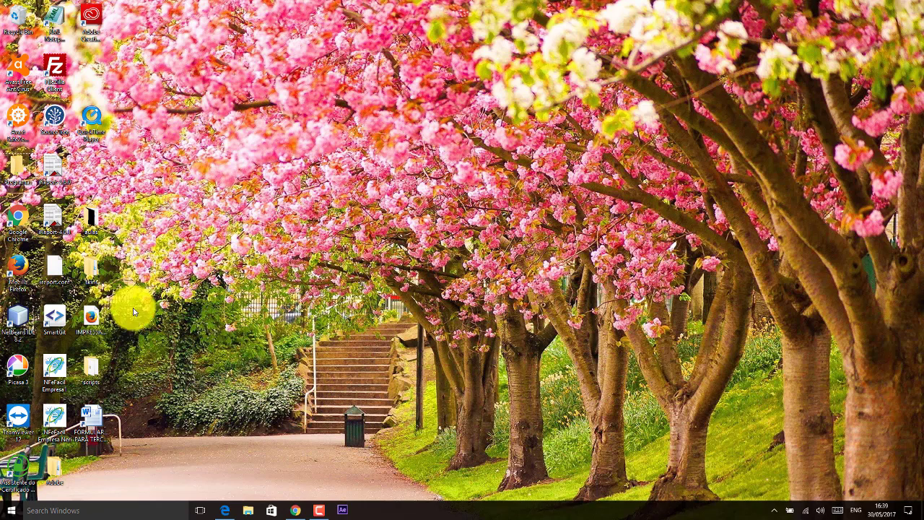
# Open the Programas folder to check its shortcuts, close it, and look at the Start menu's program list
pyautogui.doubleClick(19, 169)
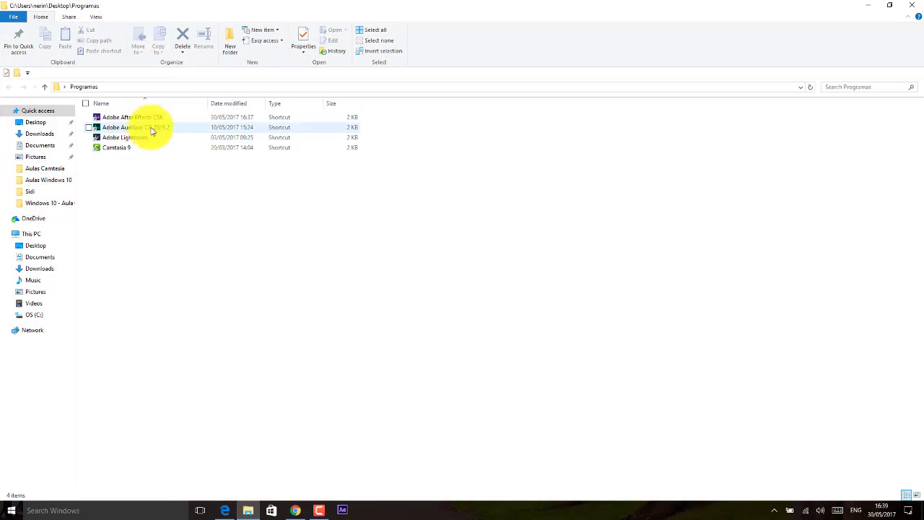
pyautogui.click(916, 6)
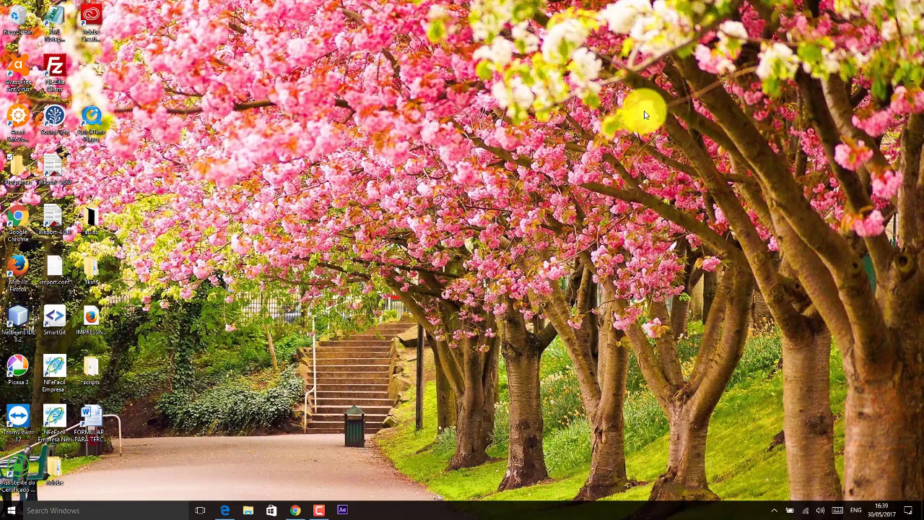
pyautogui.click(12, 508)
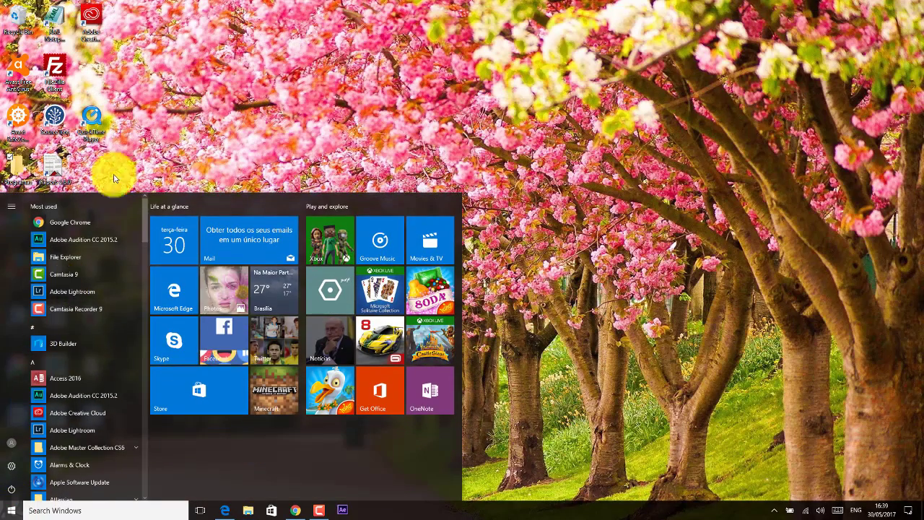
pyautogui.click(144, 144)
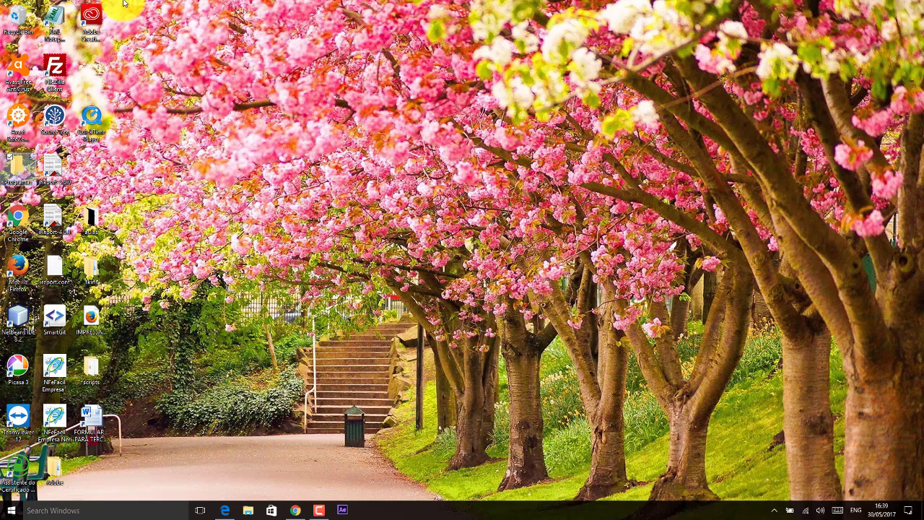
# Delete the Programas folder from the desktop, undoing the first move to the Recycle Bin and deleting it again
pyautogui.click(20, 172)
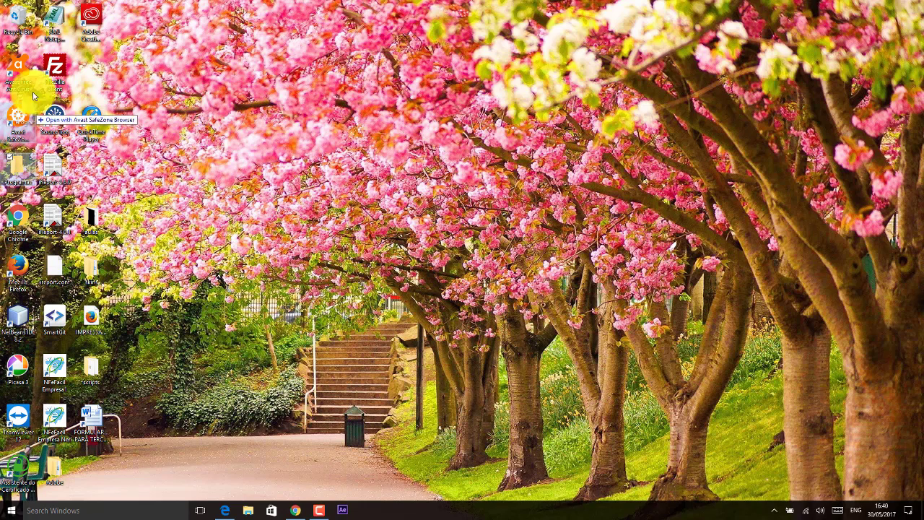
pyautogui.moveTo(25, 24); pyautogui.dragTo(24, 26)
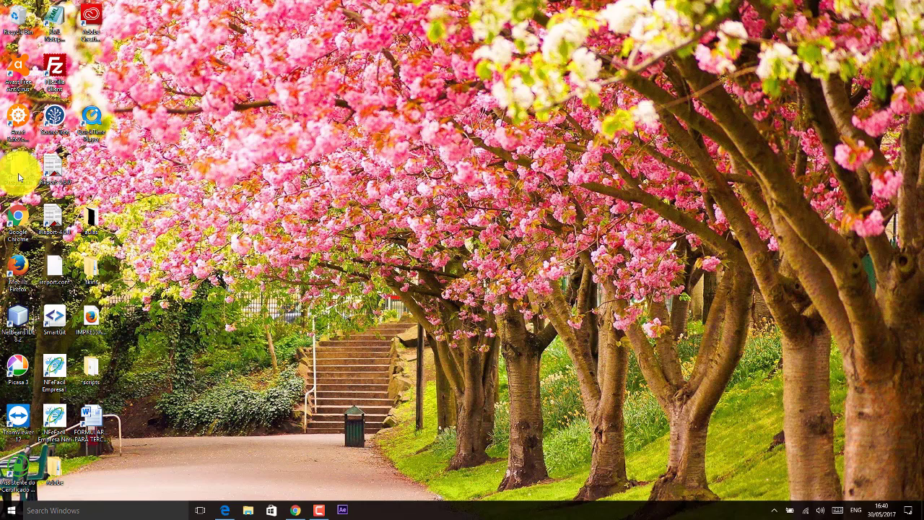
pyautogui.hotkey('ctrl', 'z')
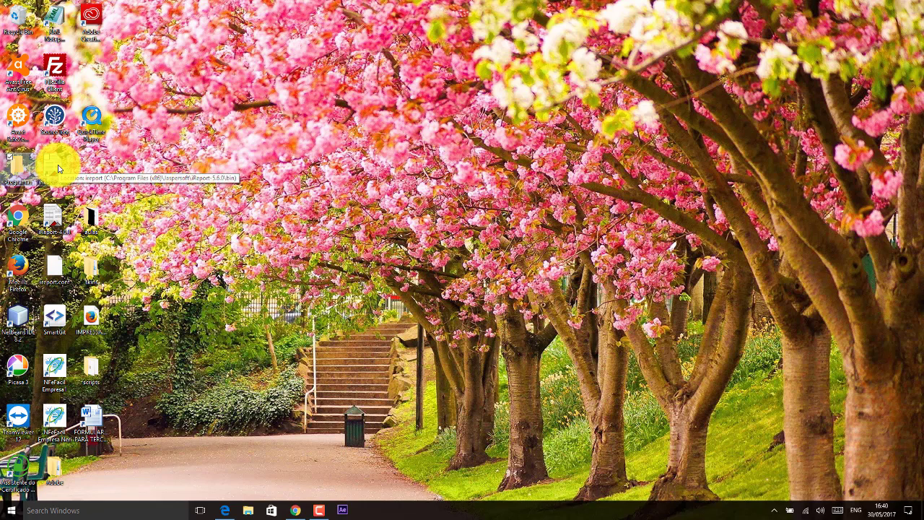
pyautogui.press('Delete')
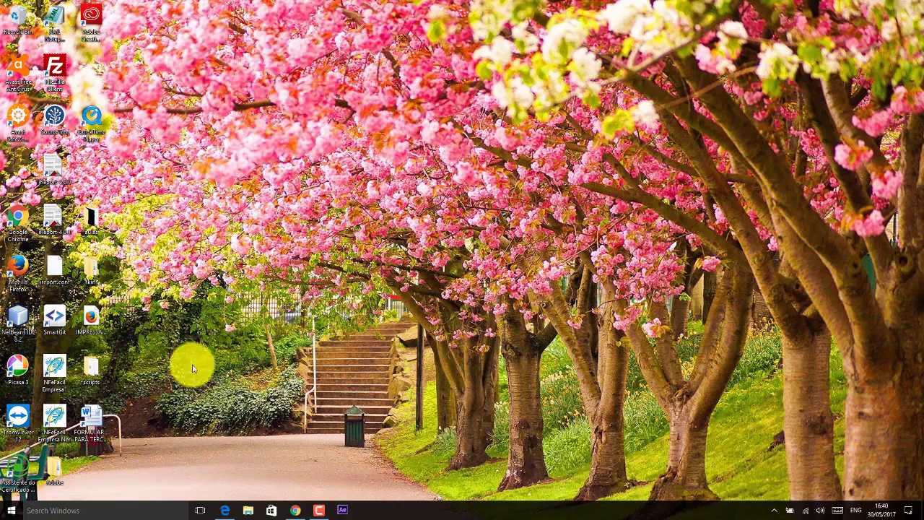
# Open the Documents folder in File Explorer
pyautogui.click(248, 511)
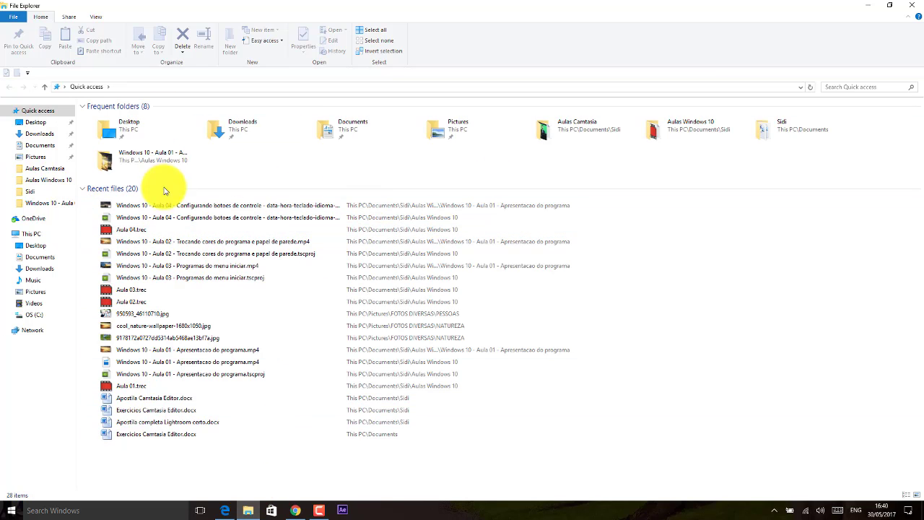
pyautogui.click(41, 147)
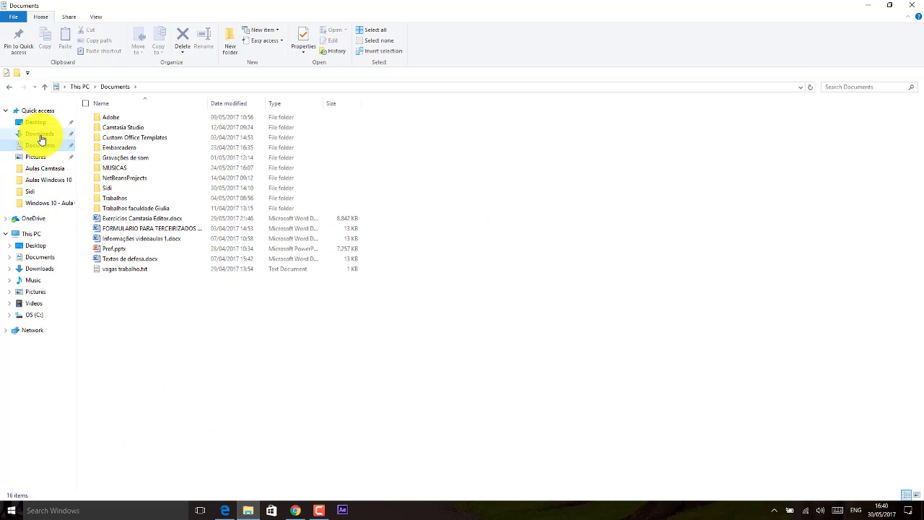